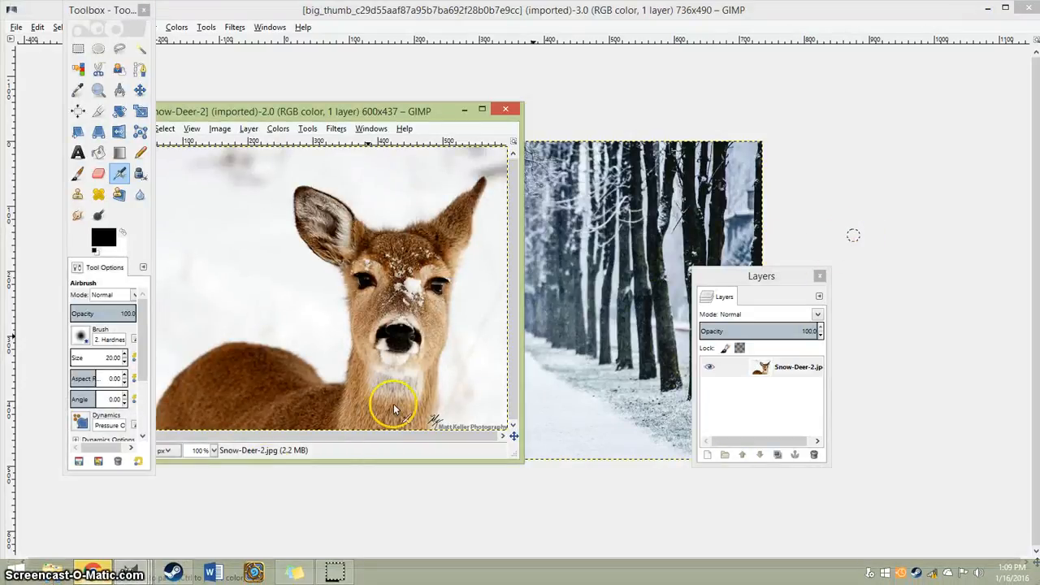
Close the open Chrome window and maximize the Snow-Deer-2 image window
right_click(92, 571)
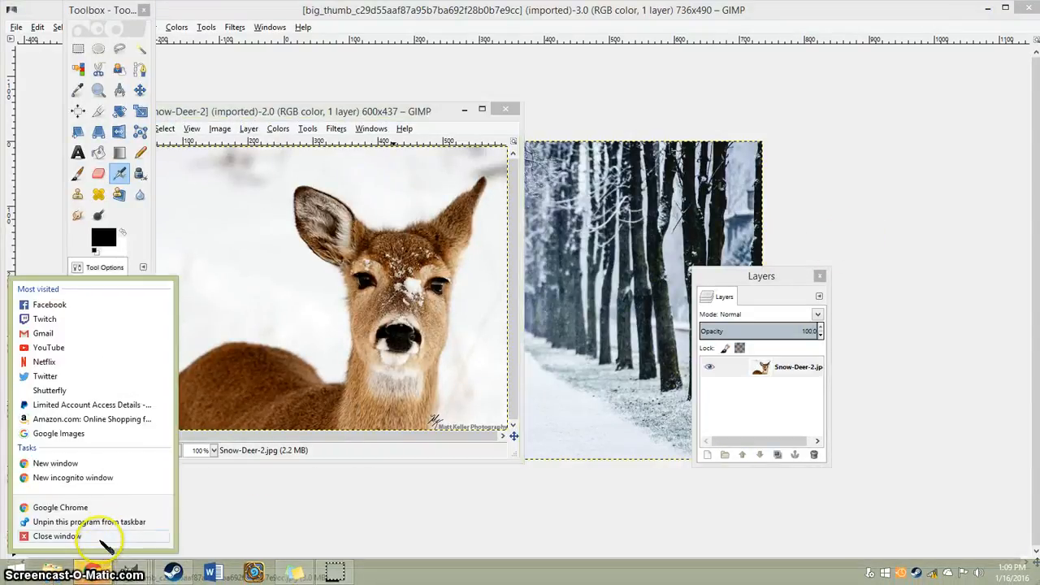
left_click(102, 538)
left_click(481, 108)
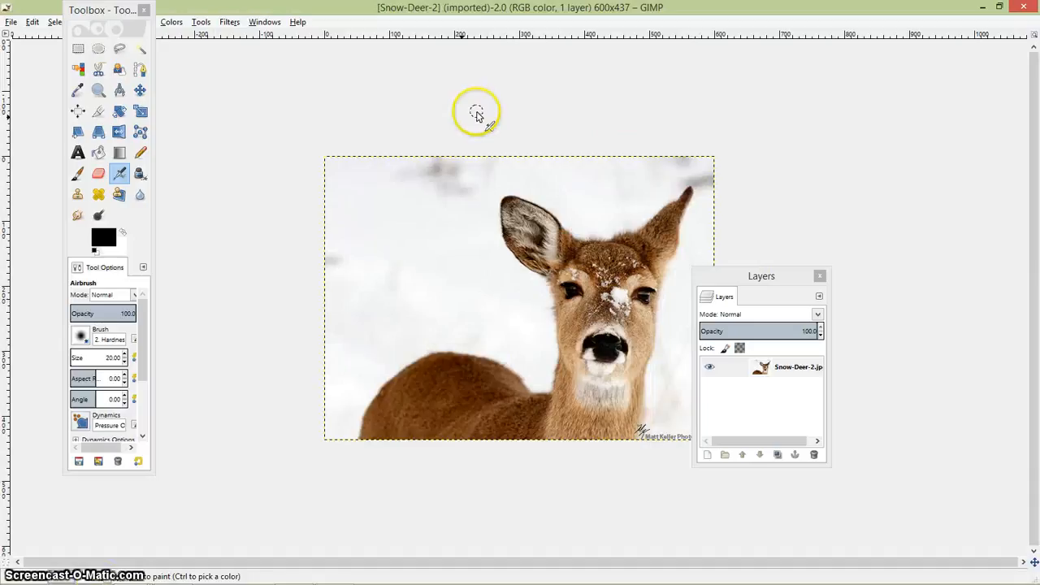
Switch to the Elf-1 image and maximize its window
mouse_move(130, 572)
left_click(379, 501)
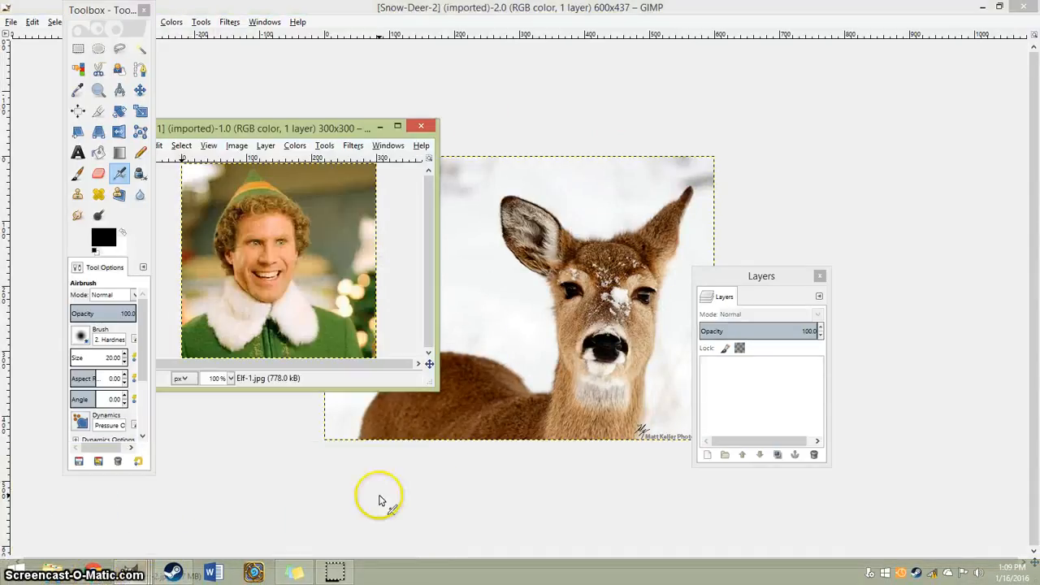
left_click(398, 127)
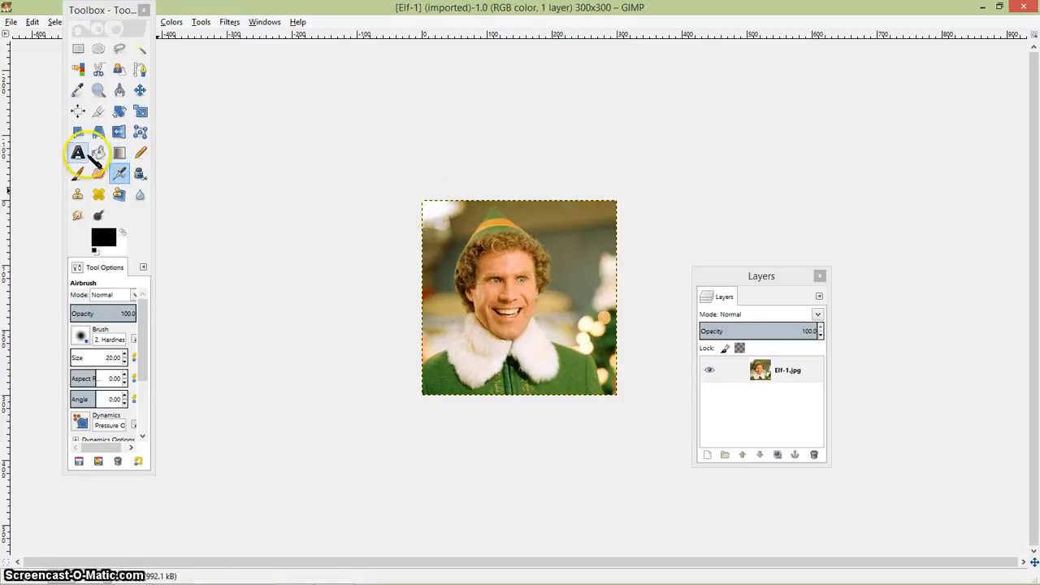
Move the toolbox further from the image and look through the list of available dockable dialogs
left_click_drag(94, 11, 70, 80)
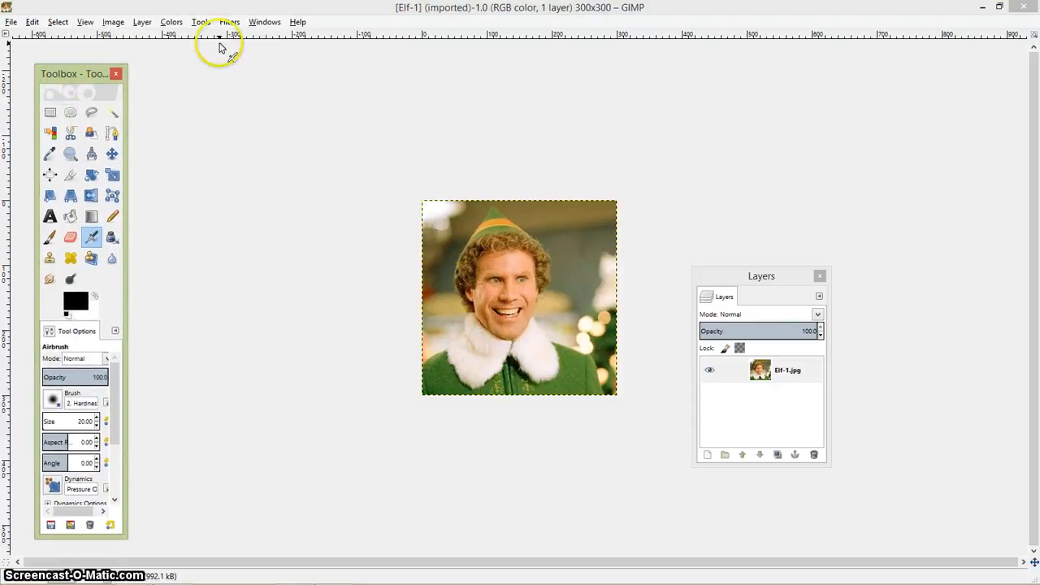
left_click(264, 22)
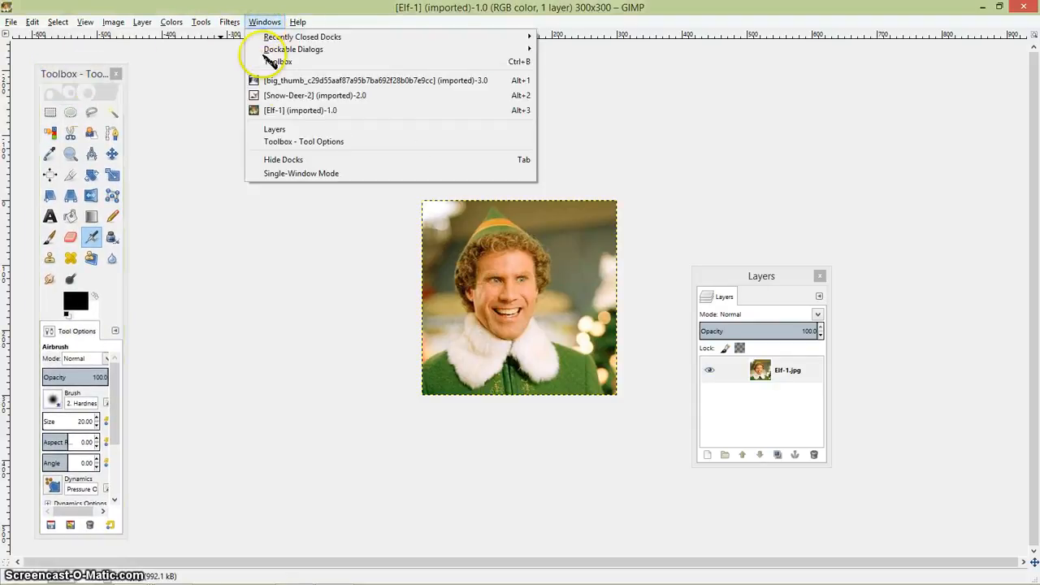
mouse_move(342, 52)
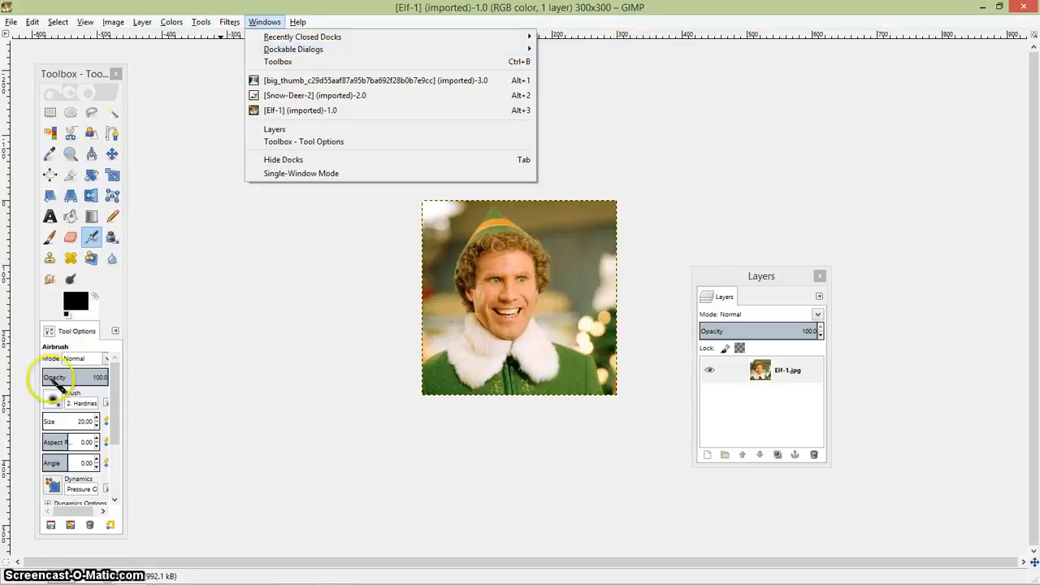
mouse_move(488, 36)
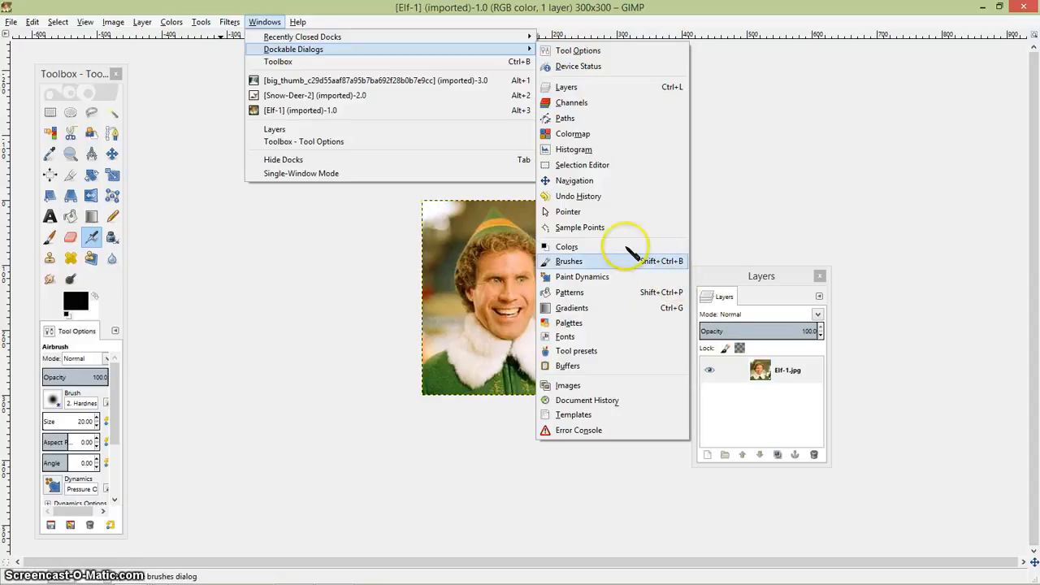
left_click(843, 155)
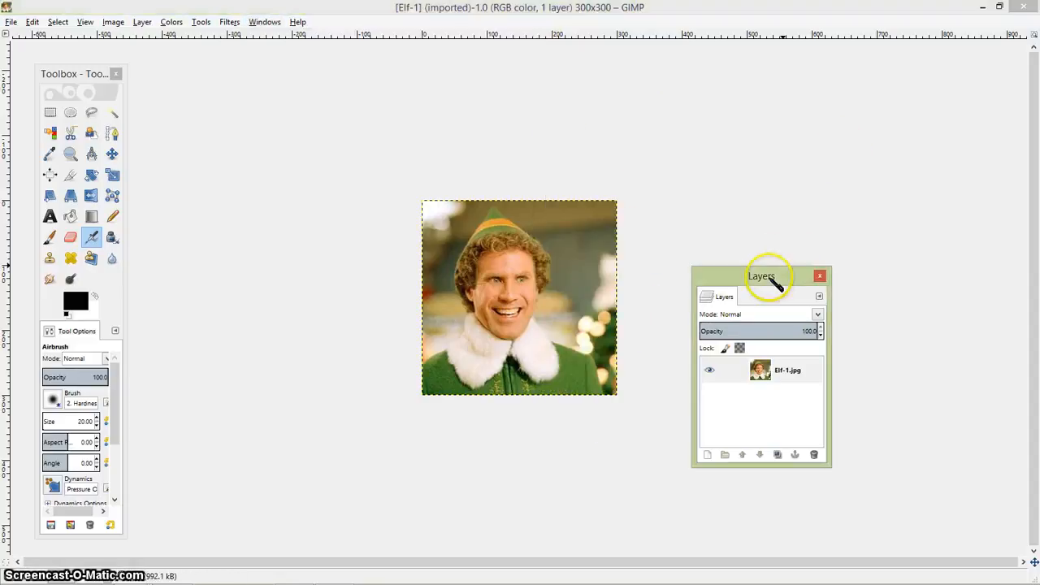
Close the Layers dialog, reopen it, and place it clear of the Elf-1 image
left_click_drag(767, 278, 918, 200)
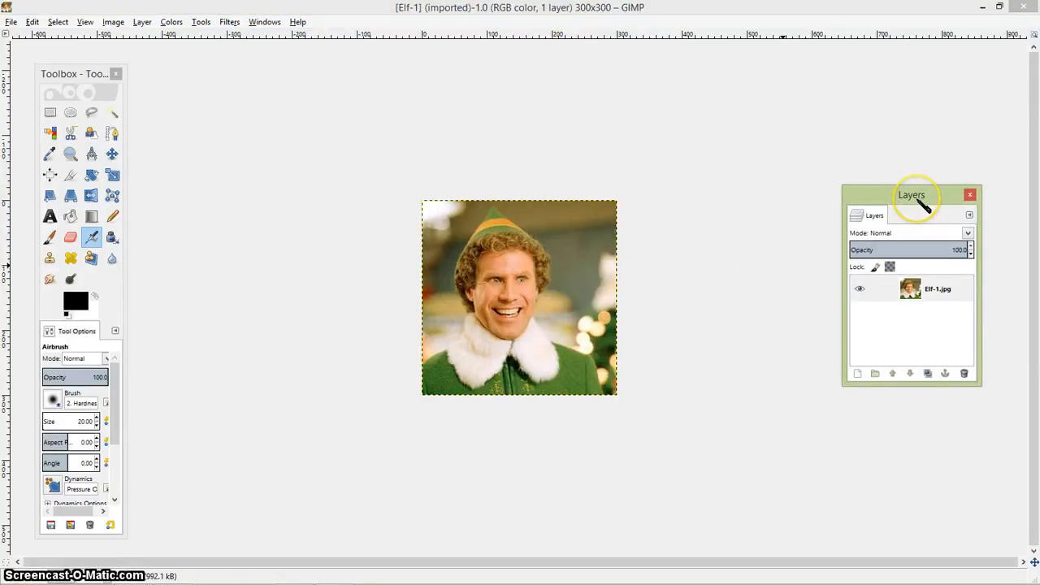
left_click(970, 196)
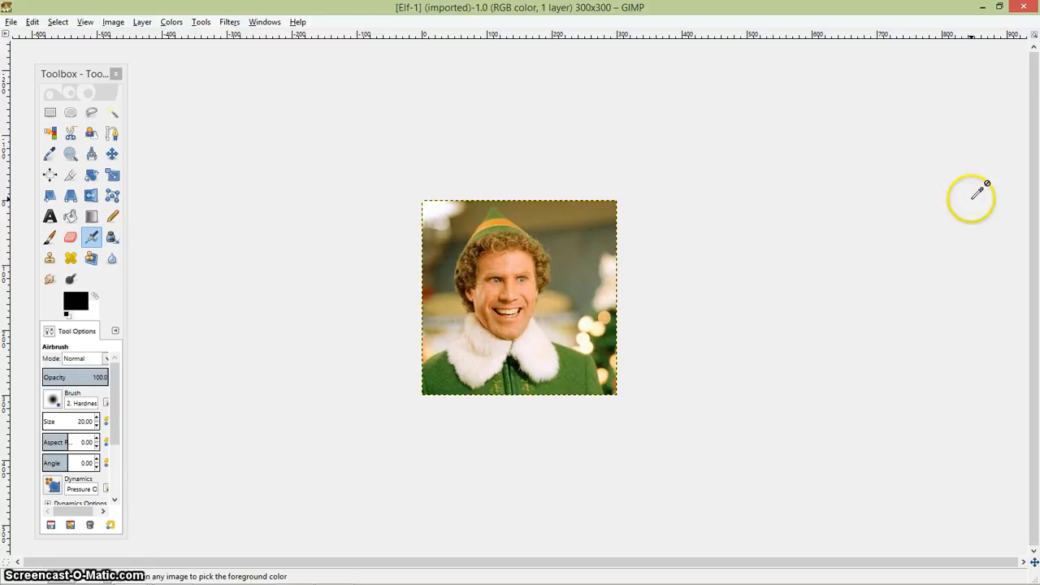
key("ctrl+l")
left_click_drag(999, 109, 966, 204)
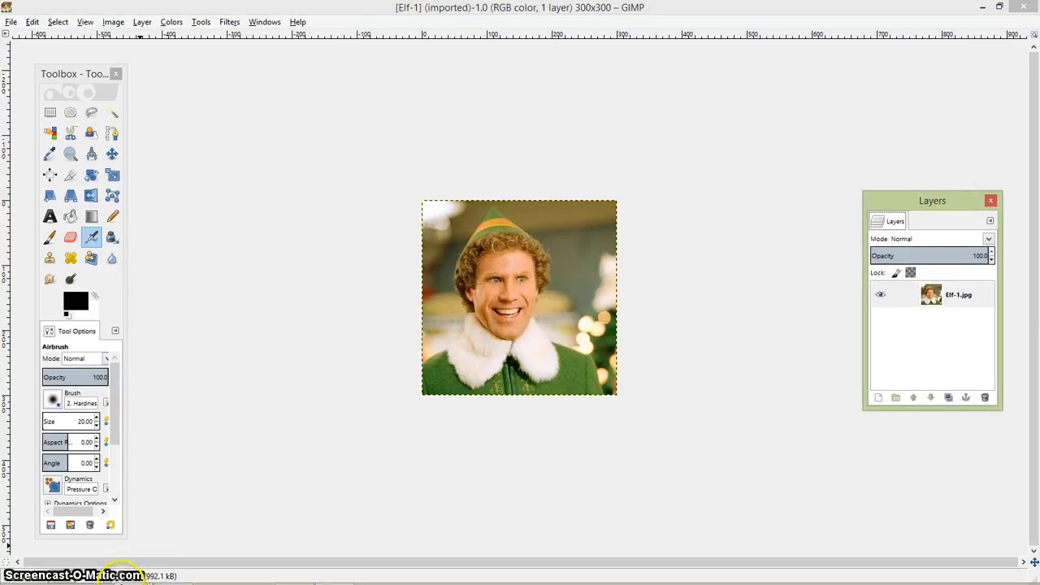
View the Snow-Deer-2 image, and return to the Elf-1 image
mouse_move(131, 561)
left_click(255, 526)
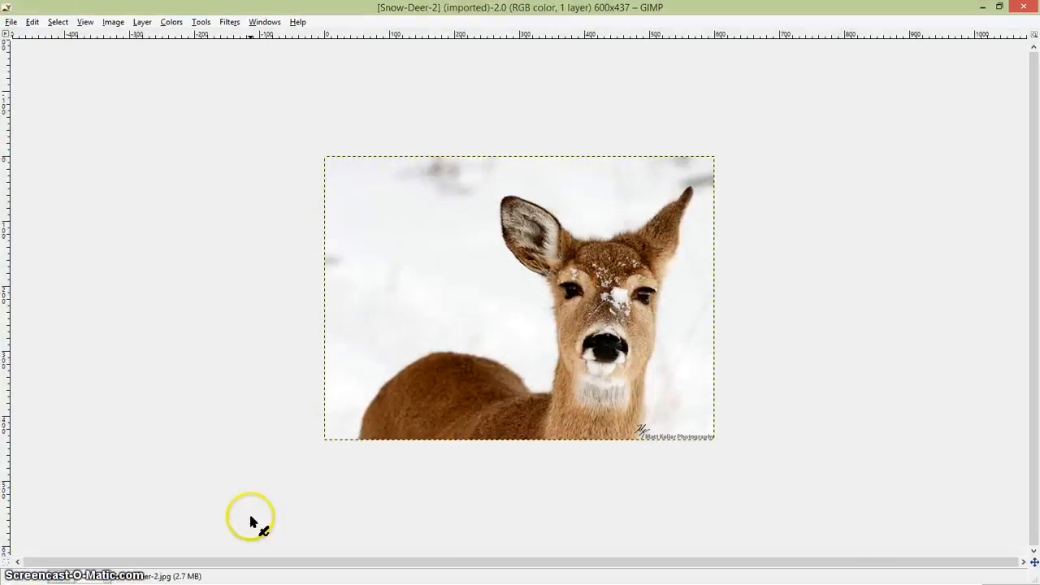
mouse_move(93, 572)
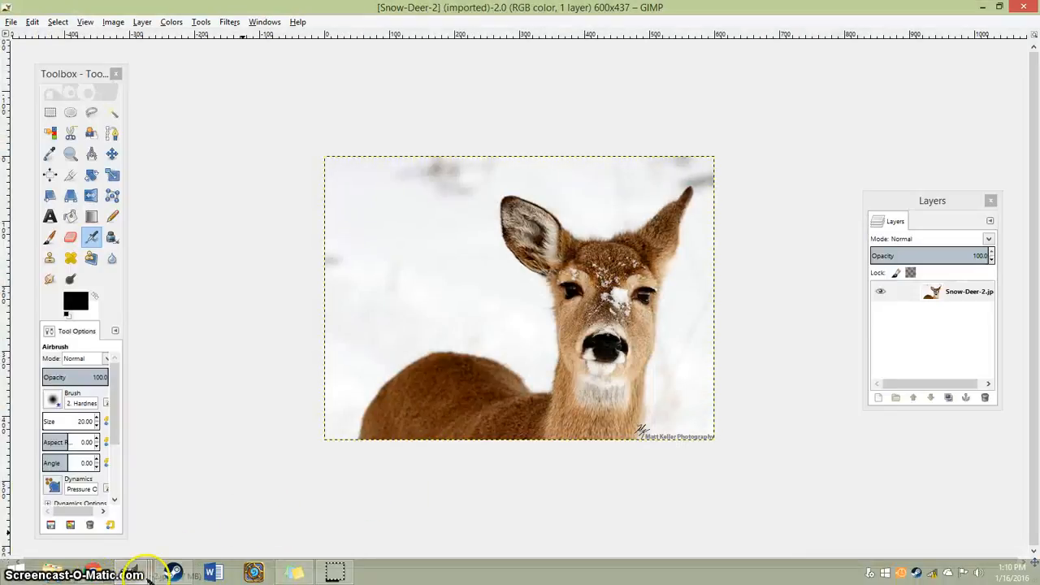
mouse_move(149, 573)
left_click(343, 506)
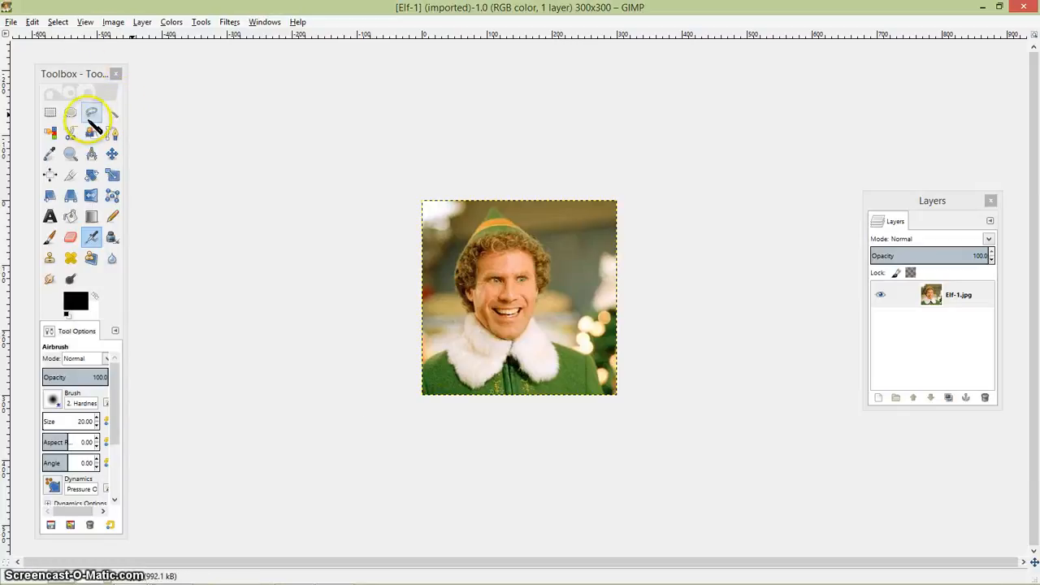
Try Fuzzy Select on the elf's forehead, add more of the facial skin to the selection, and clear it
left_click(114, 115)
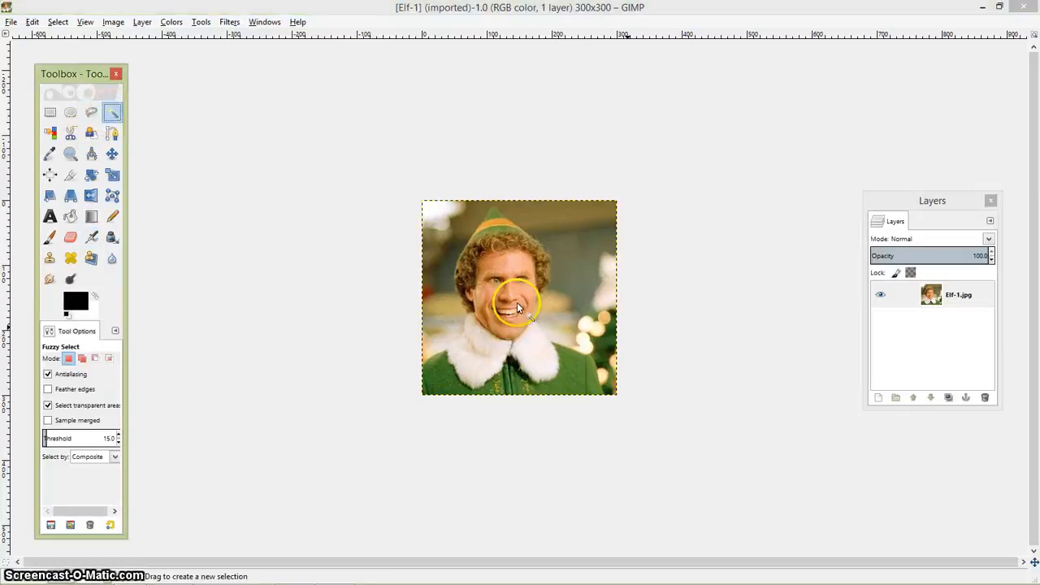
scroll(496, 296, "up", 1)
scroll(496, 296, "up", 1)
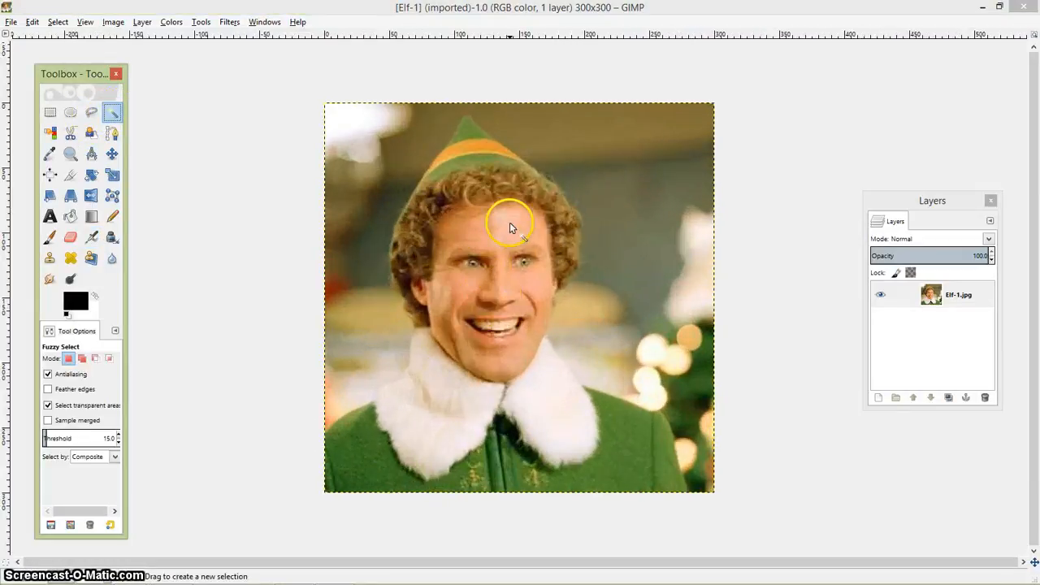
left_click(504, 242)
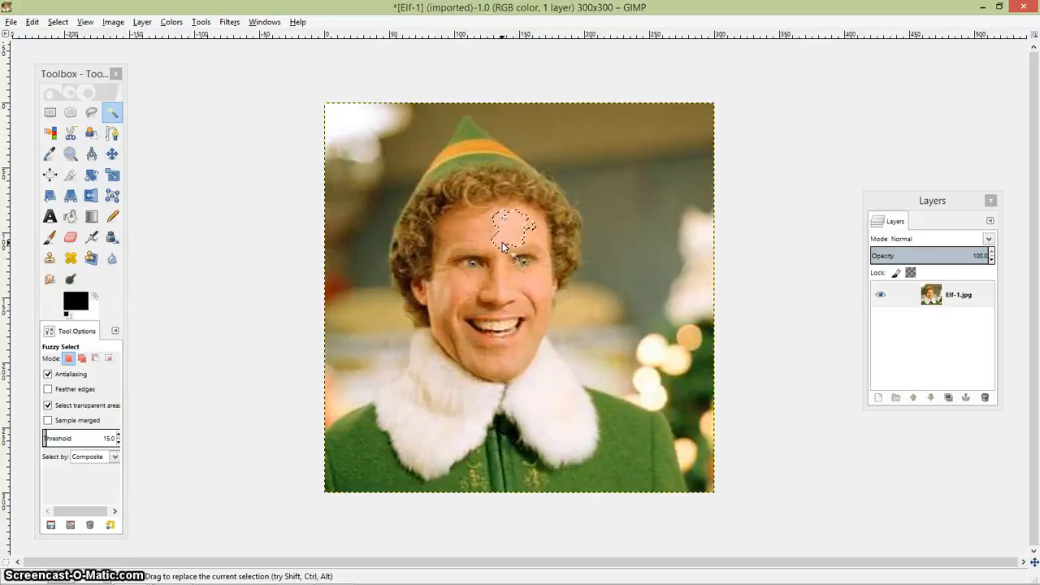
left_click_drag(499, 242, 479, 235)
key("ctrl")
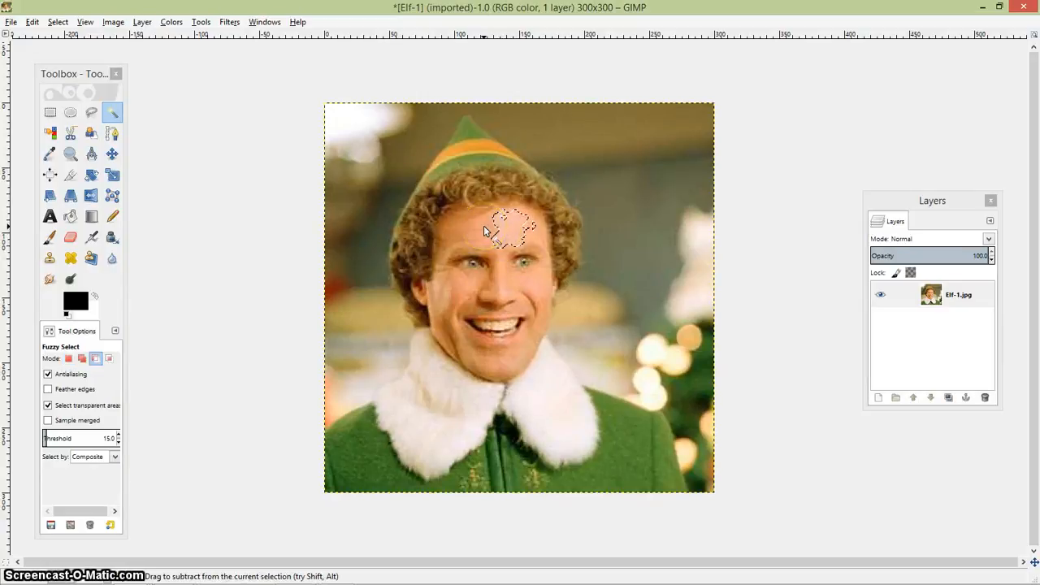
left_click(476, 234, "shift")
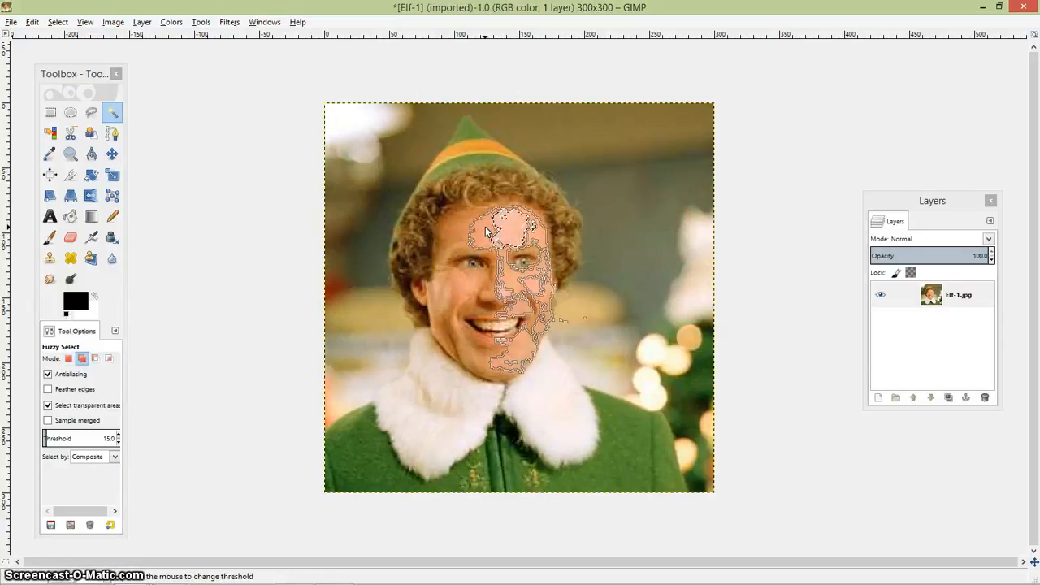
left_click_drag(476, 234, 457, 233)
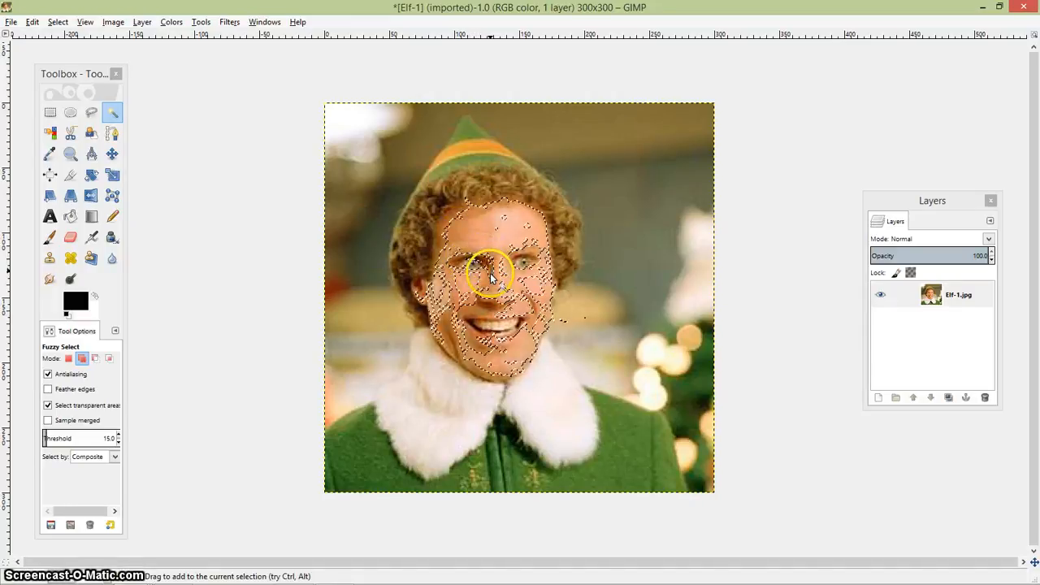
key("ctrl+shift+a")
Try Fuzzy Select on both sides of the elf's green coat, and clear the selection
left_click_drag(524, 257, 295, 281)
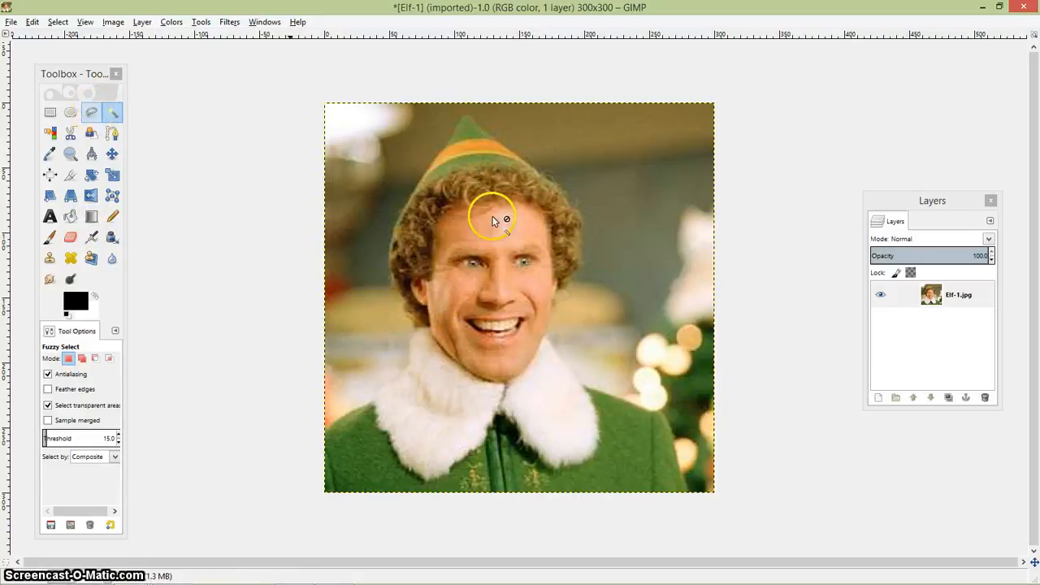
left_click(627, 439)
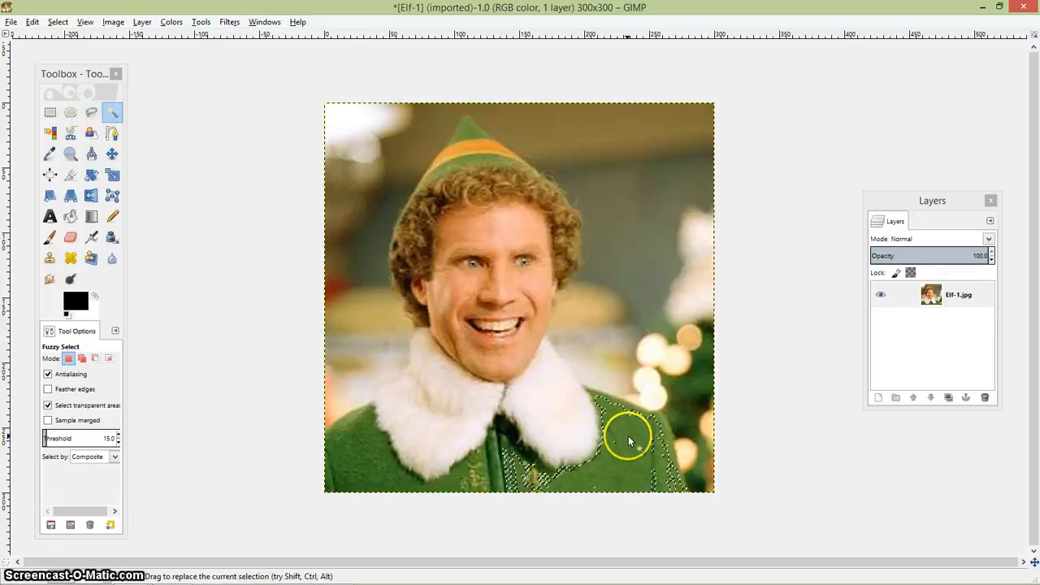
left_click_drag(467, 478, 472, 455)
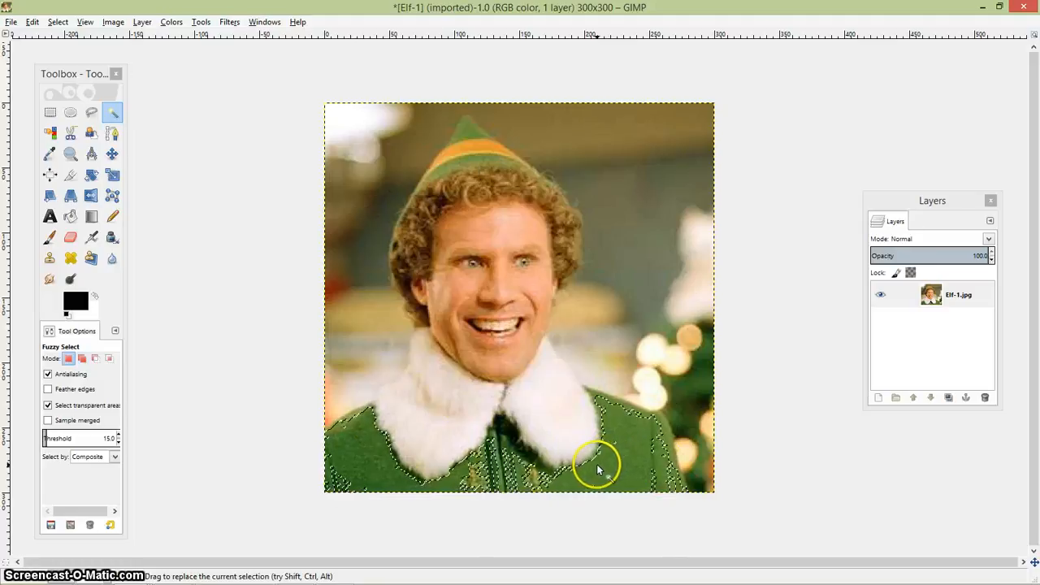
key("ctrl+shift+a")
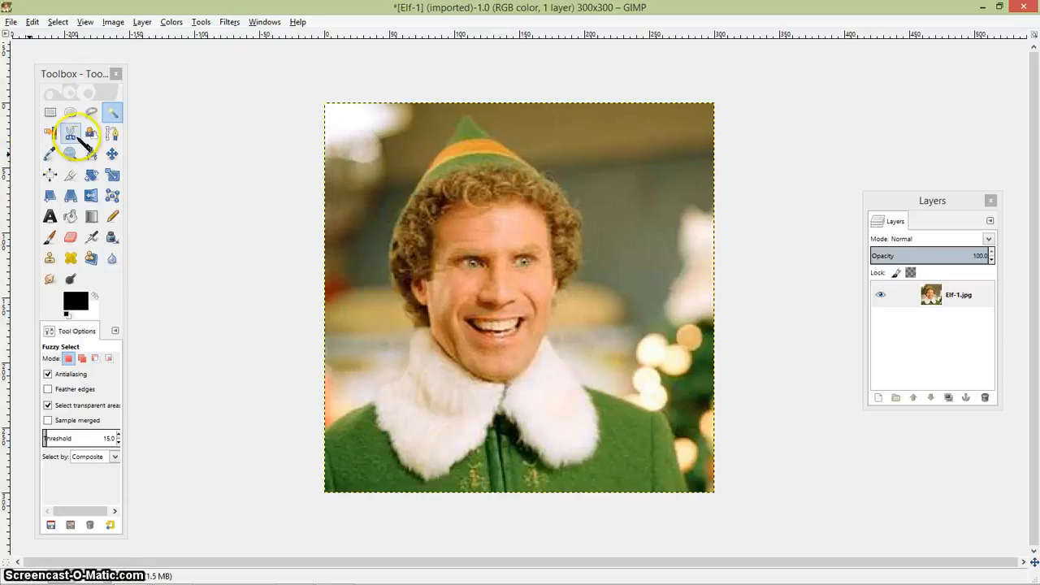
Try a Free Select outline along the elf's hairline, around the ear and back across the face, and clear the selection
left_click(91, 112)
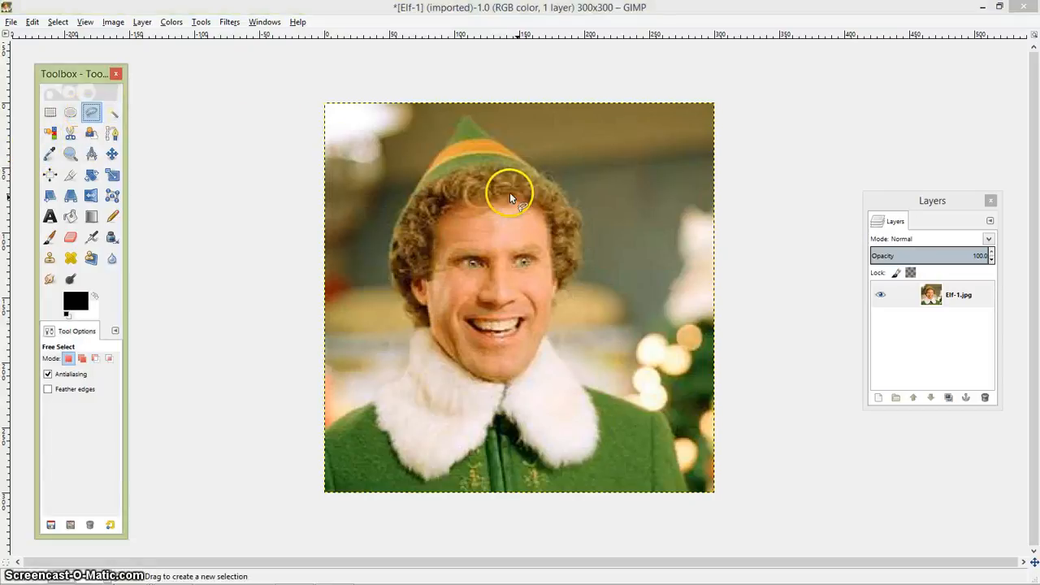
scroll(502, 210, "up", 2)
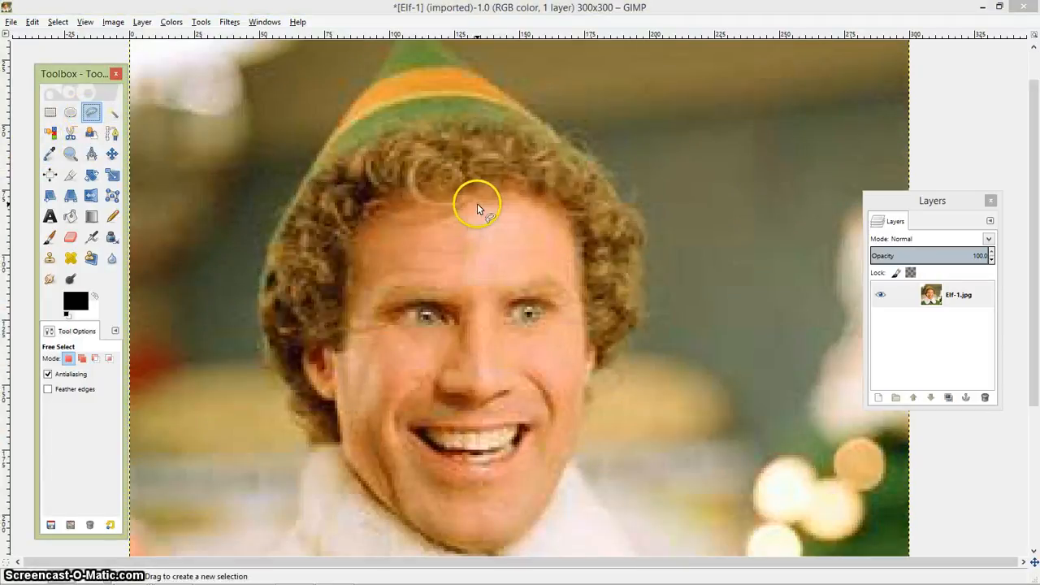
left_click(477, 207)
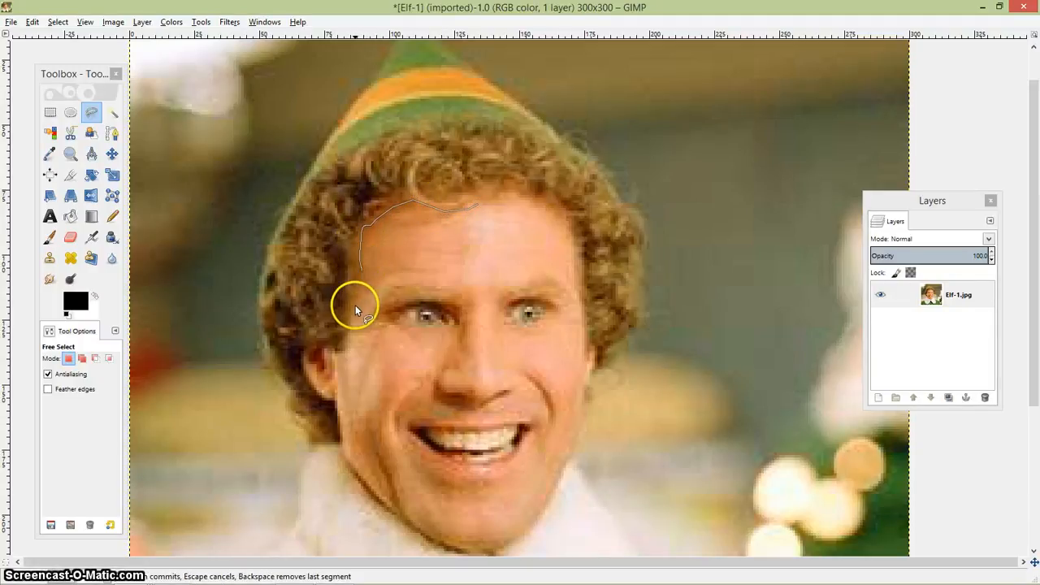
left_click_drag(336, 354, 302, 355)
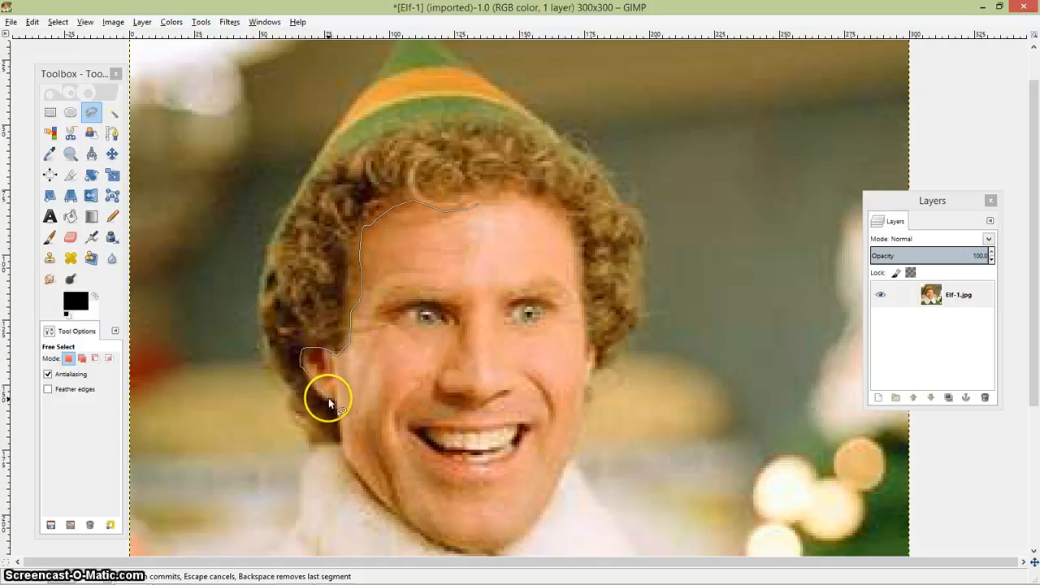
mouse_move(329, 398)
left_mouse_down()
mouse_move(402, 379)
mouse_move(499, 314)
mouse_move(486, 215)
mouse_move(470, 202)
mouse_move(486, 222)
left_mouse_up()
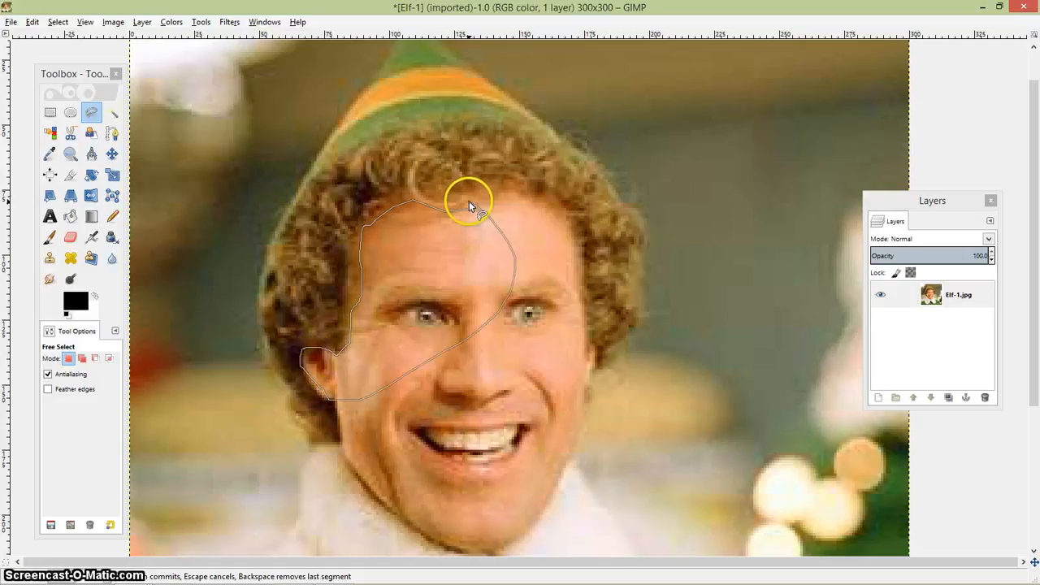
left_click(480, 202)
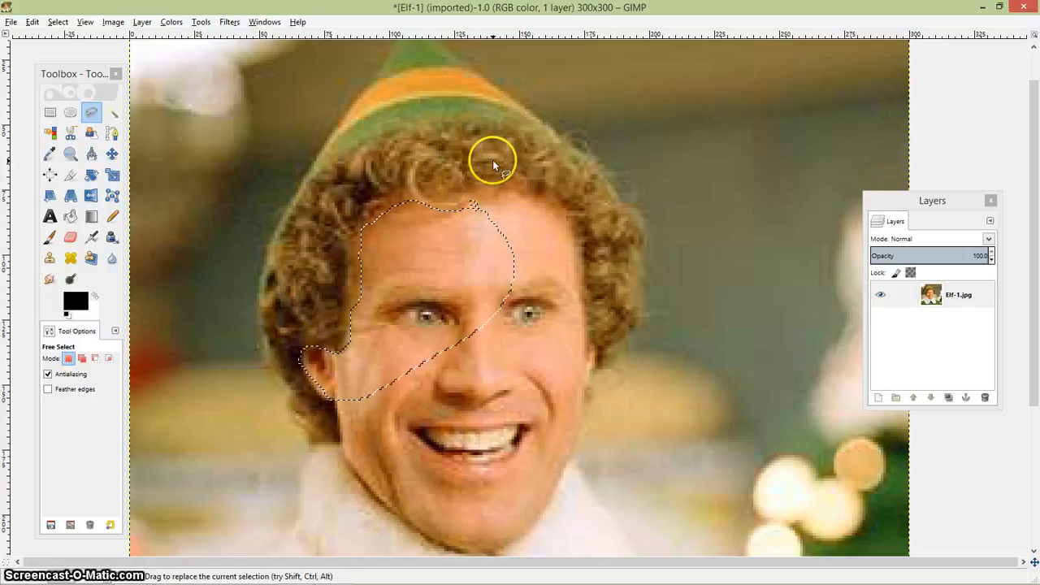
key("ctrl+shift+a")
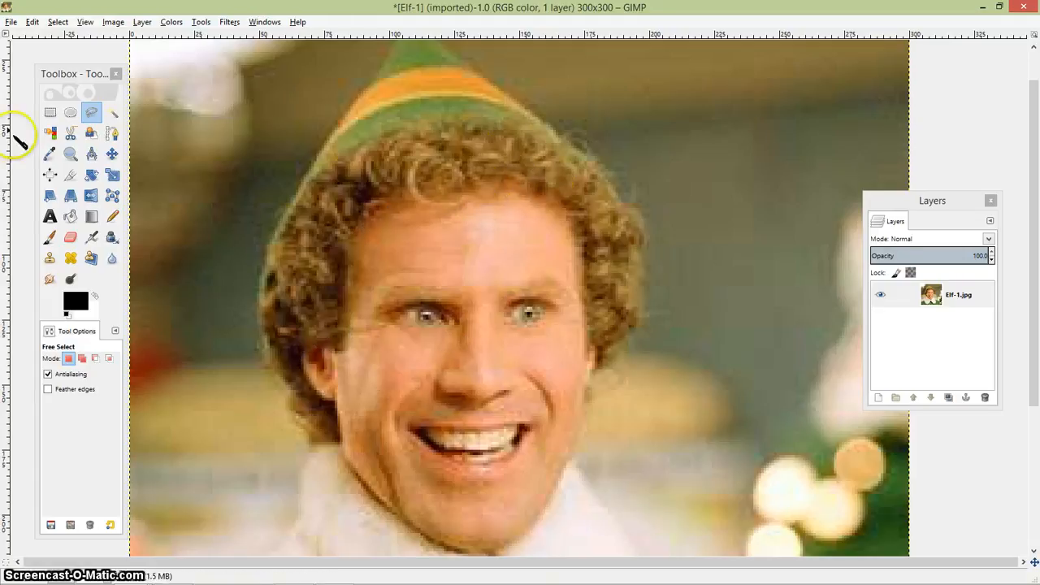
With the Scissors Select tool, start an outline at the elf's forehead and trace the hairline down the temple to the ear
left_click(70, 133)
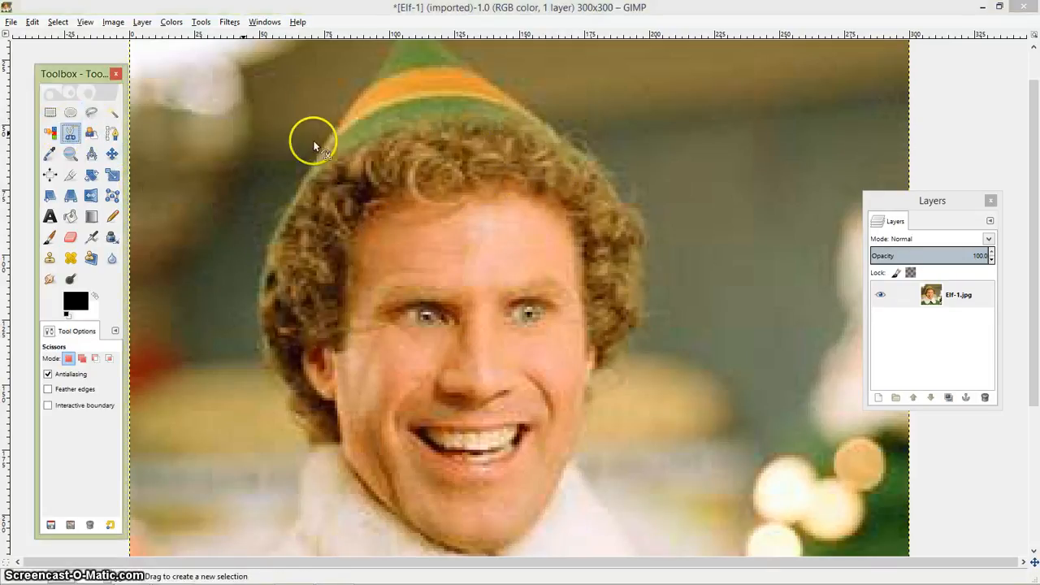
left_click(458, 208)
left_click(394, 200)
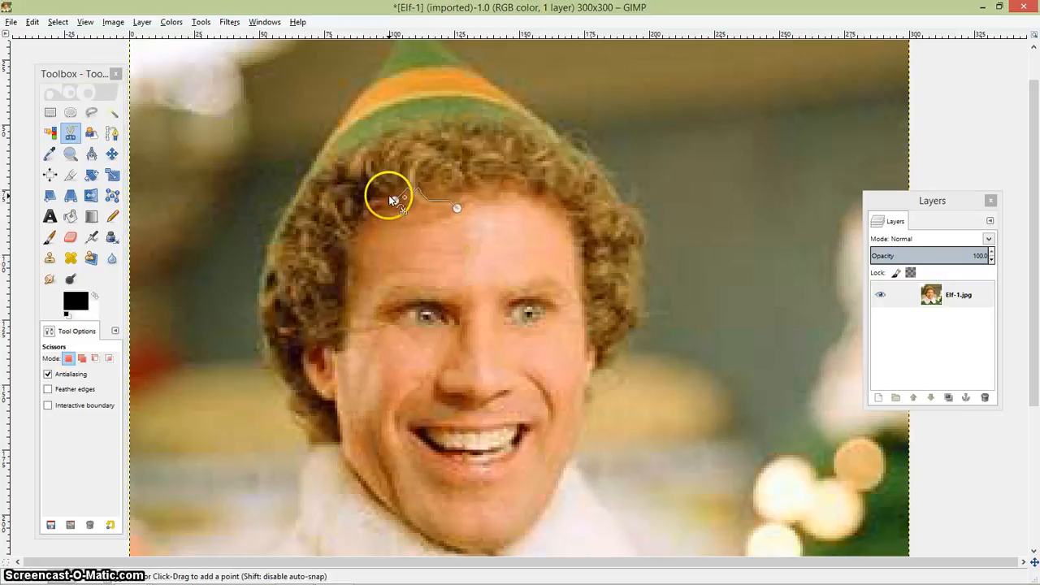
left_click_drag(419, 210, 411, 188)
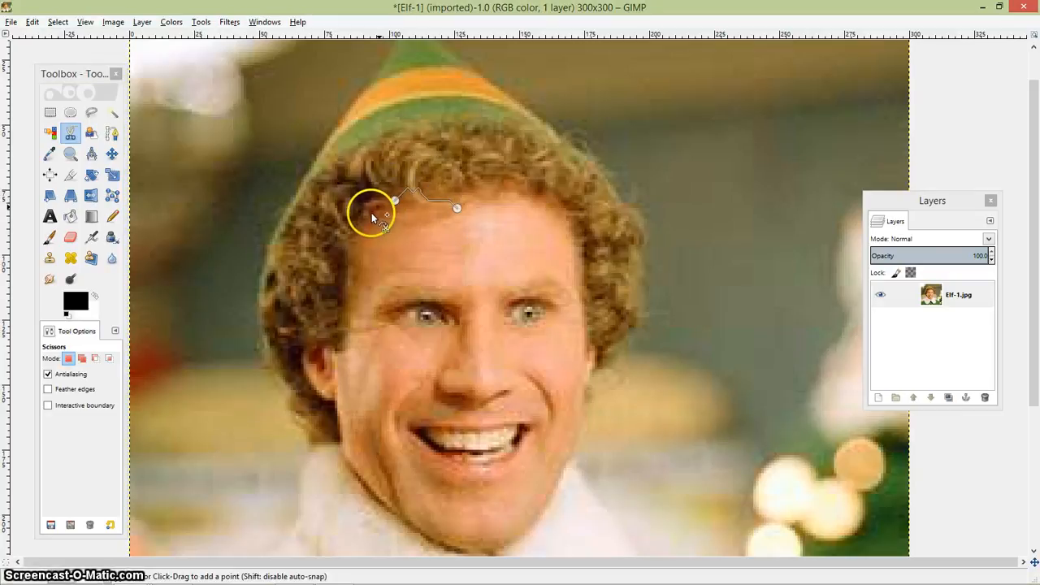
left_click(348, 286)
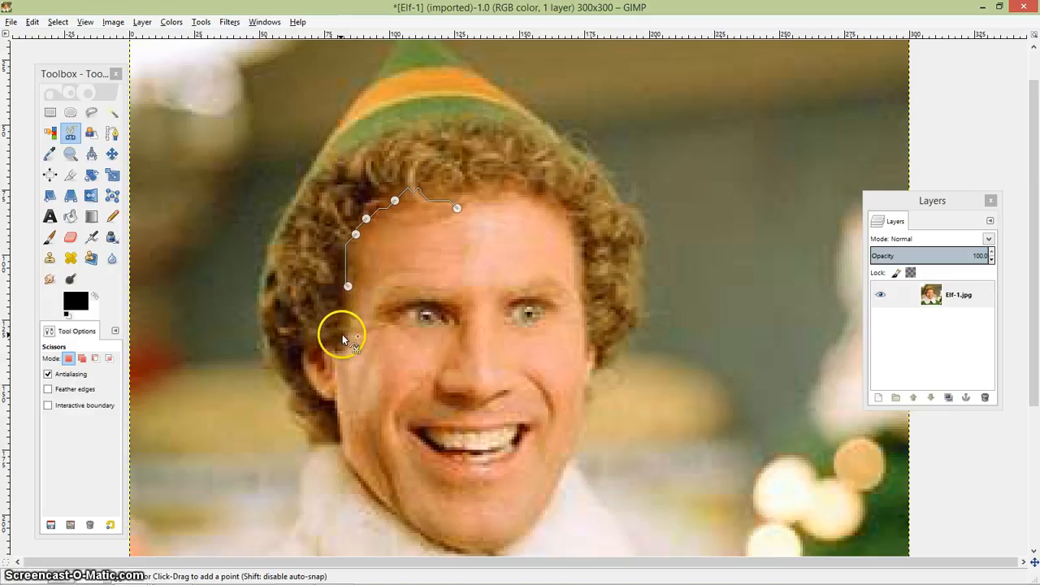
left_click(346, 336)
left_click(337, 354)
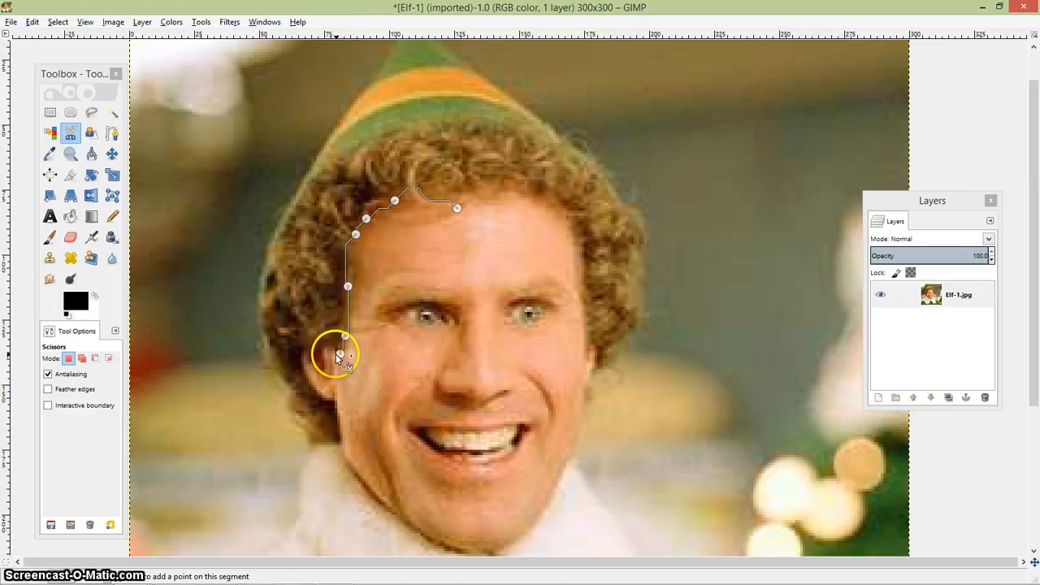
Continue the scissors outline around the elf's ear, down the jaw and around the chin
left_click(306, 349)
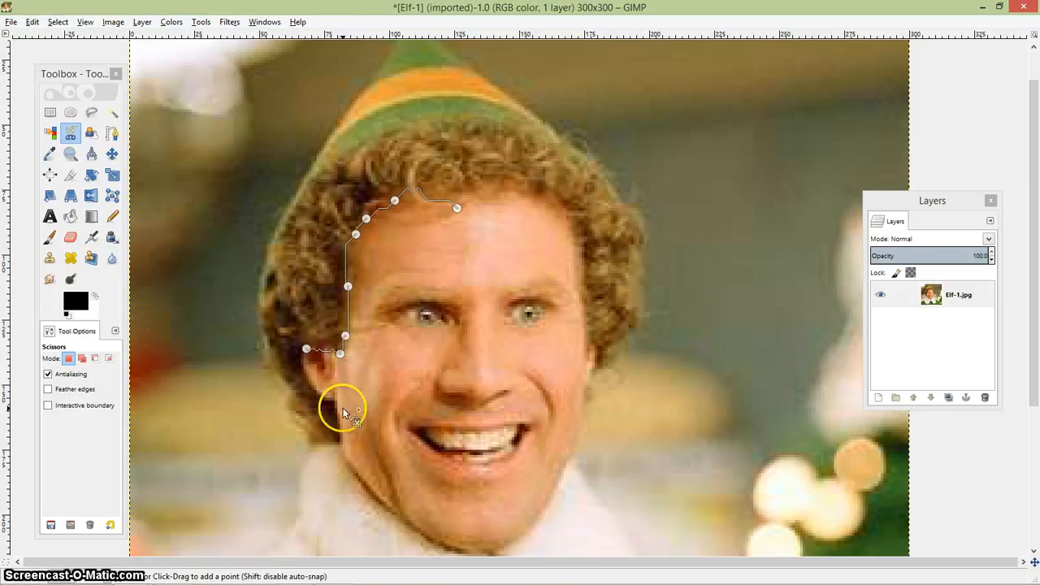
left_click(309, 382)
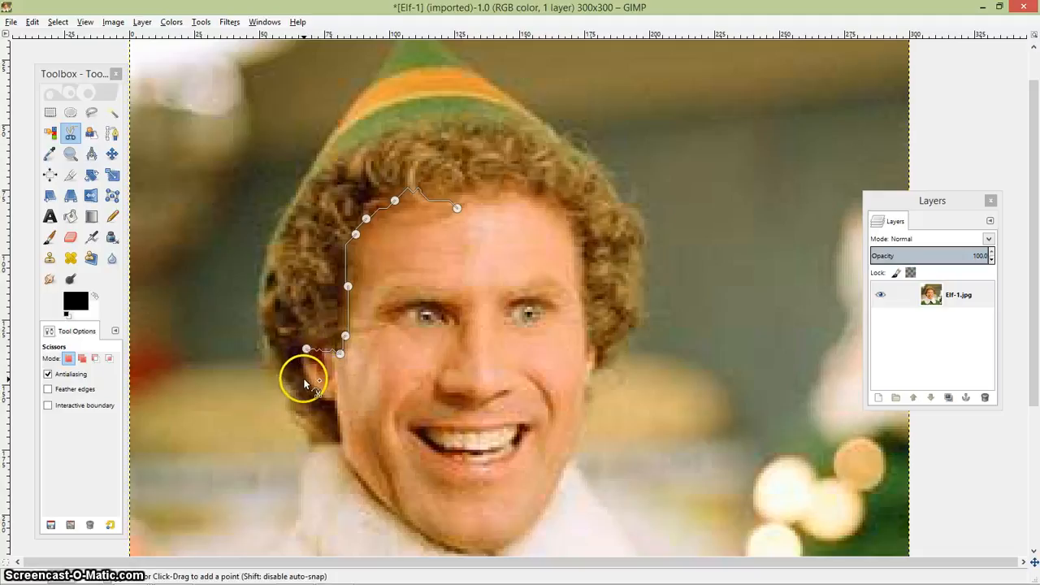
left_click(339, 403)
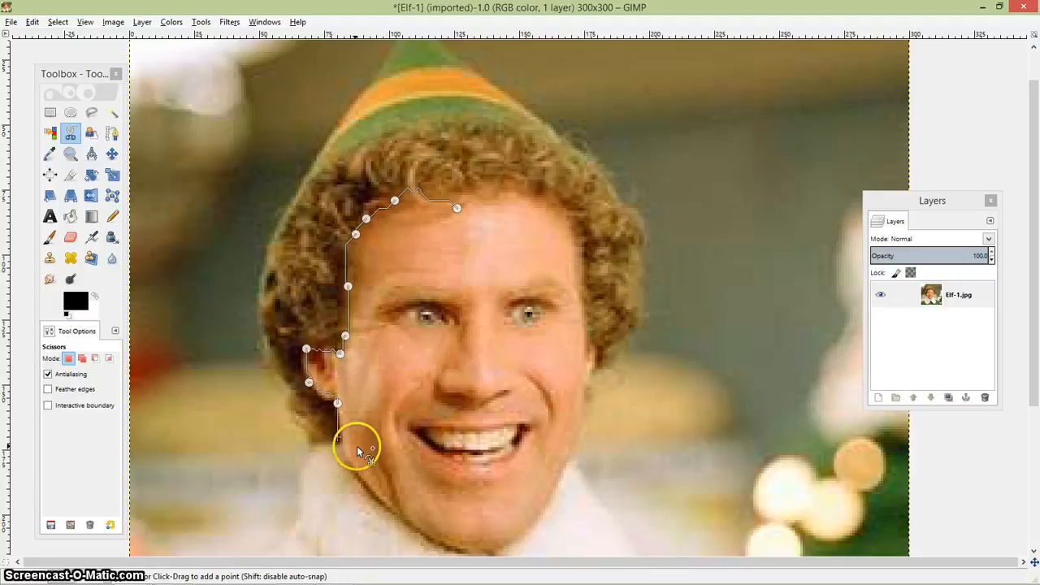
scroll(352, 461, "down", 3)
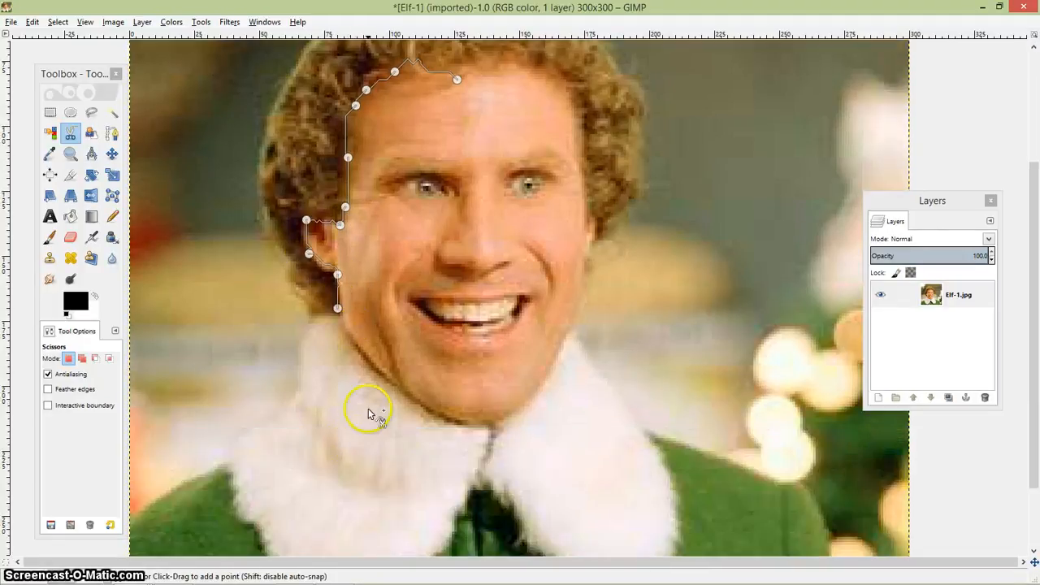
left_click(402, 383)
left_click(550, 385)
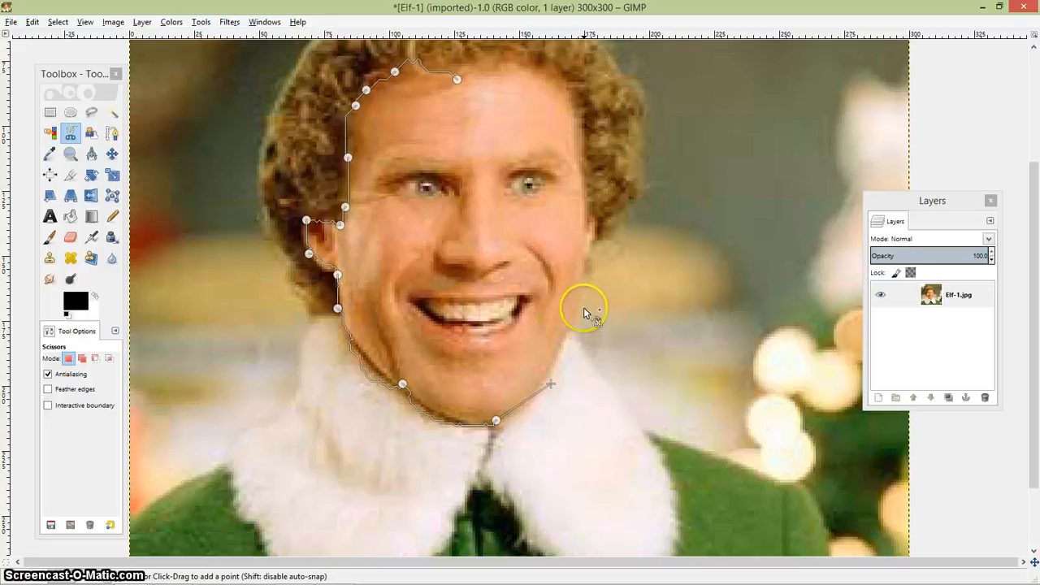
Trace the opposite cheek and hairline back to the starting point, close the scissors outline and convert it to a selection
left_click(582, 272)
left_click(582, 195)
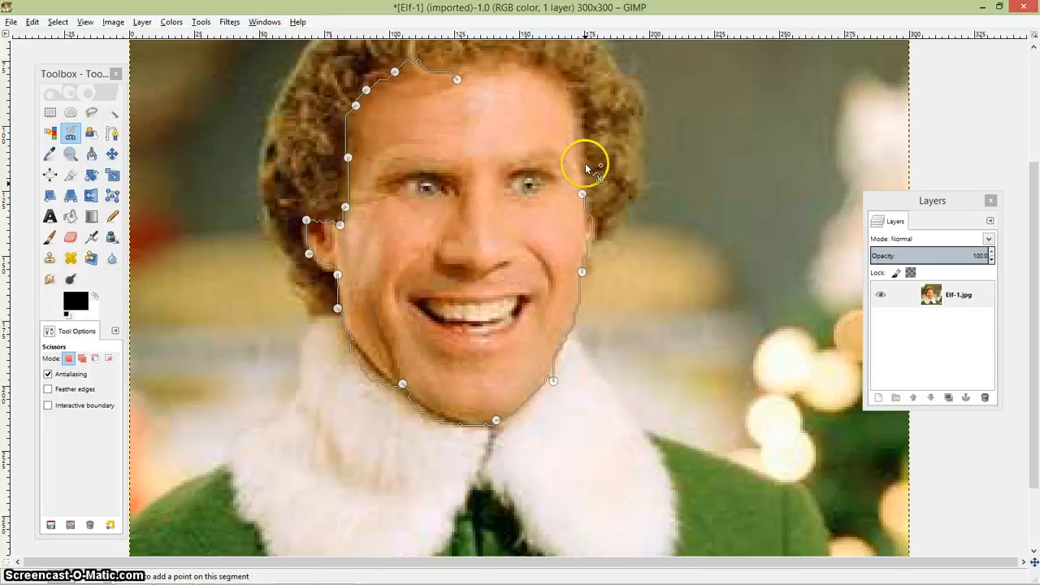
scroll(585, 163, "up", 3)
left_click(580, 240)
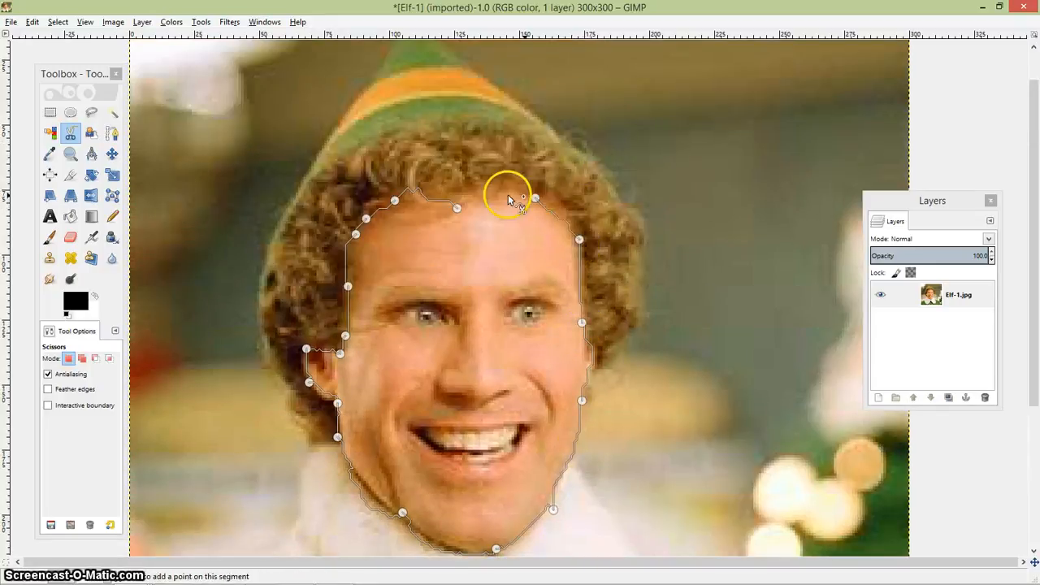
left_click(458, 205)
key("Return")
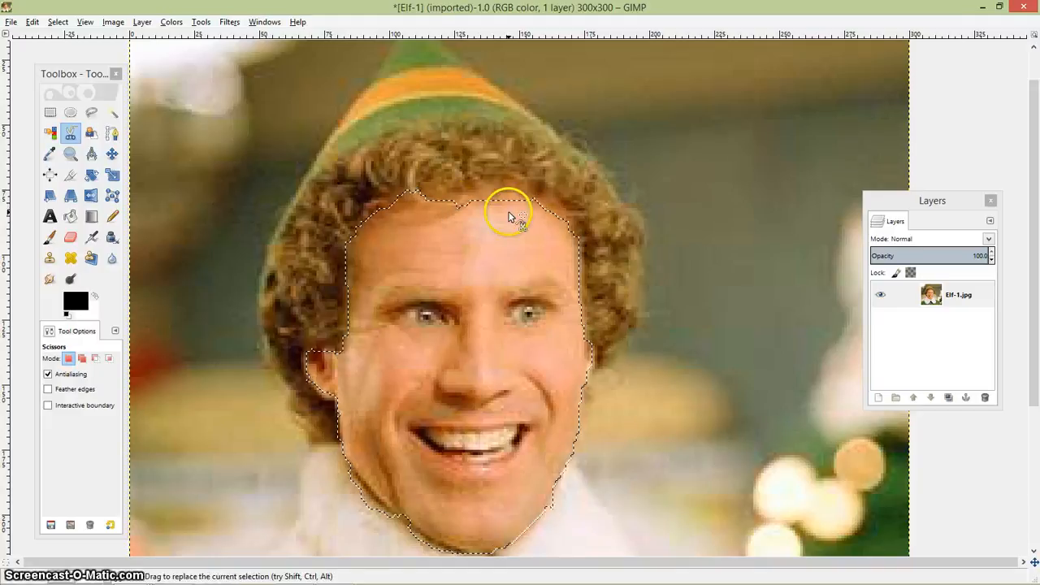
Copy the selected elf face
scroll(357, 467, "down", 3)
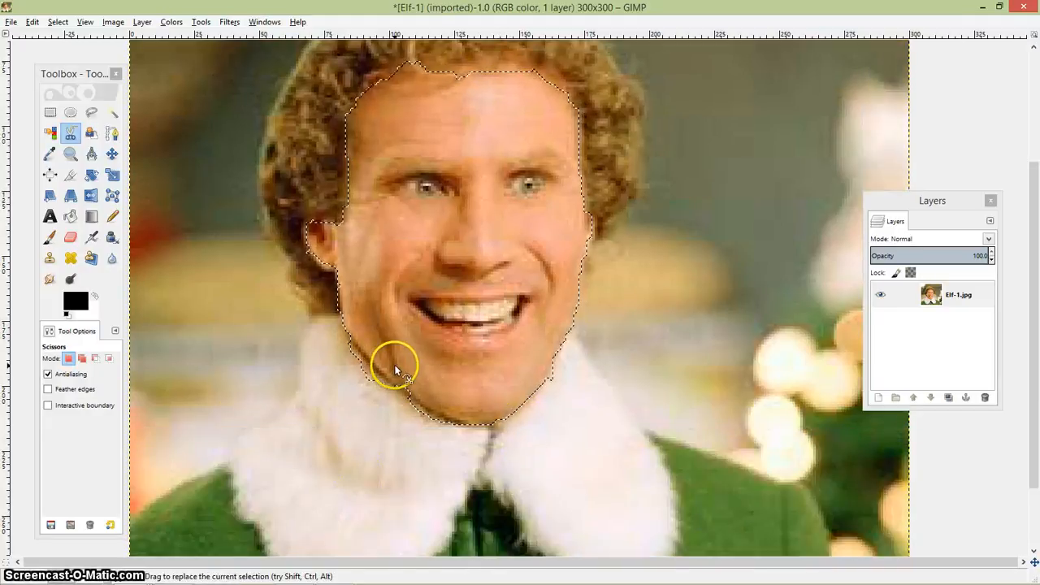
key("ctrl+c")
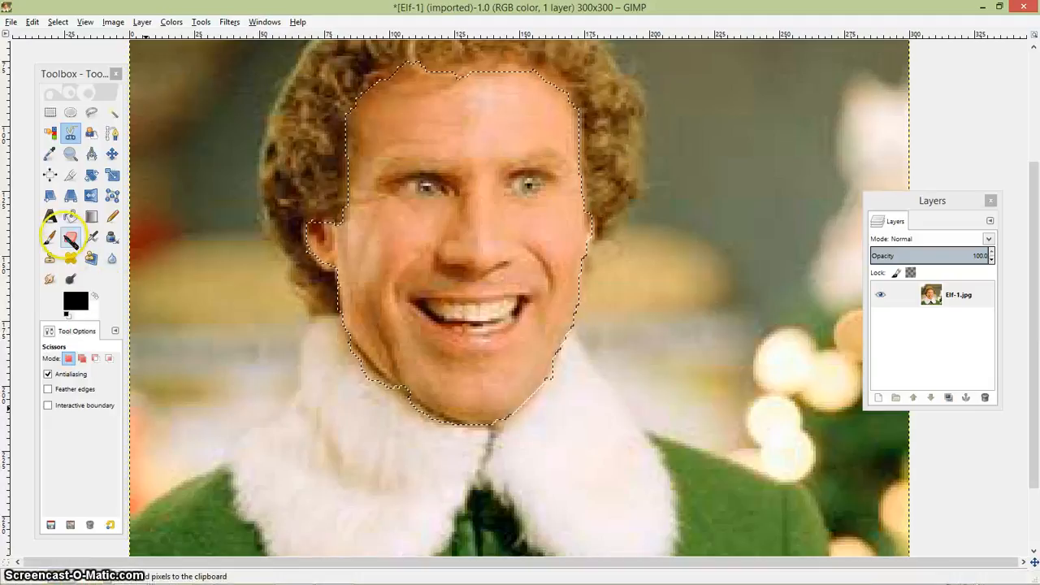
mouse_move(253, 570)
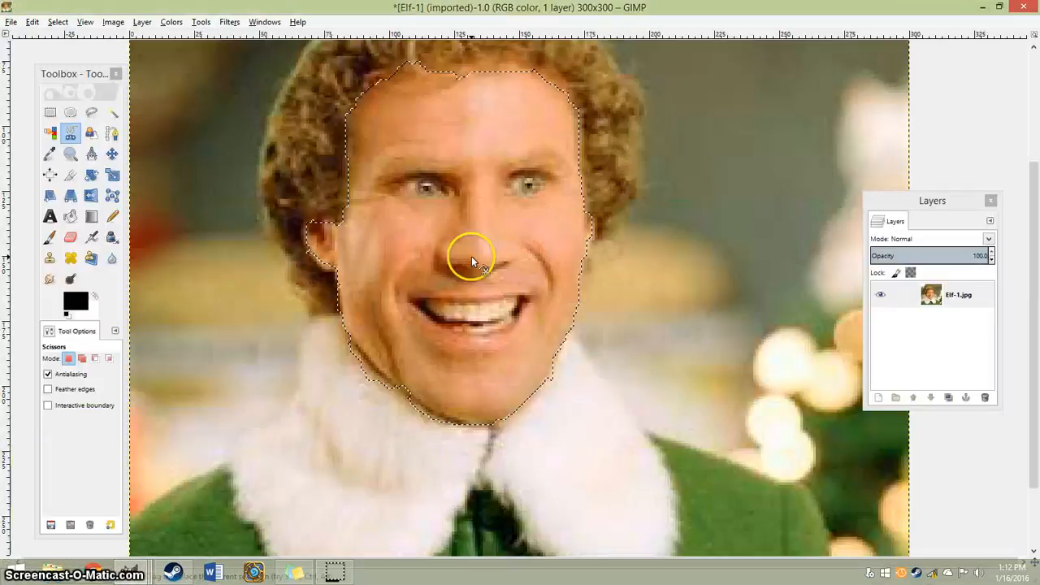
right_click(473, 258)
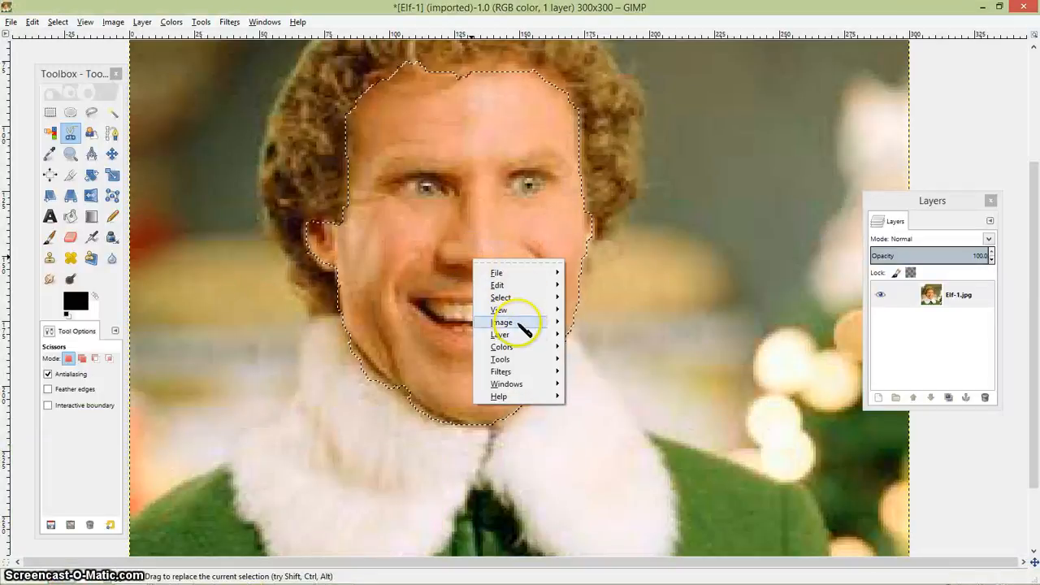
mouse_move(557, 273)
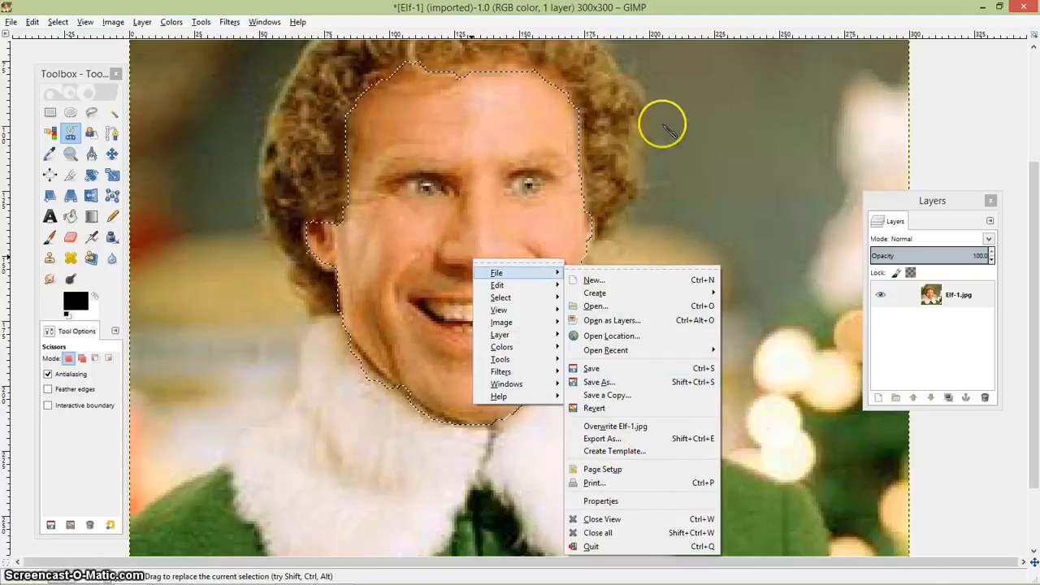
key("Escape")
key("Escape")
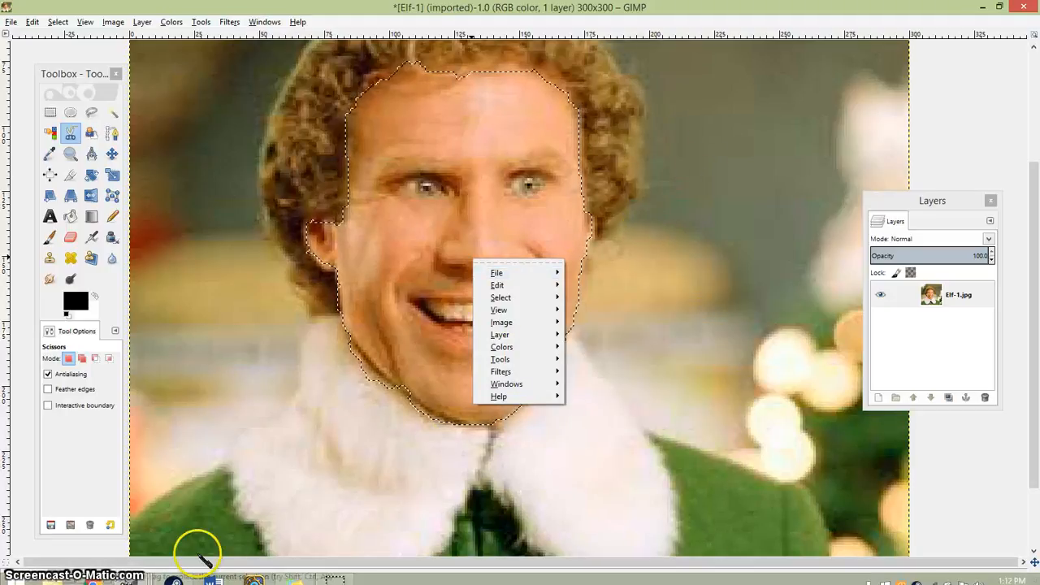
Switch to the Snow-Deer-2 image and paste the copied elf face into it
mouse_move(130, 572)
left_click(264, 524)
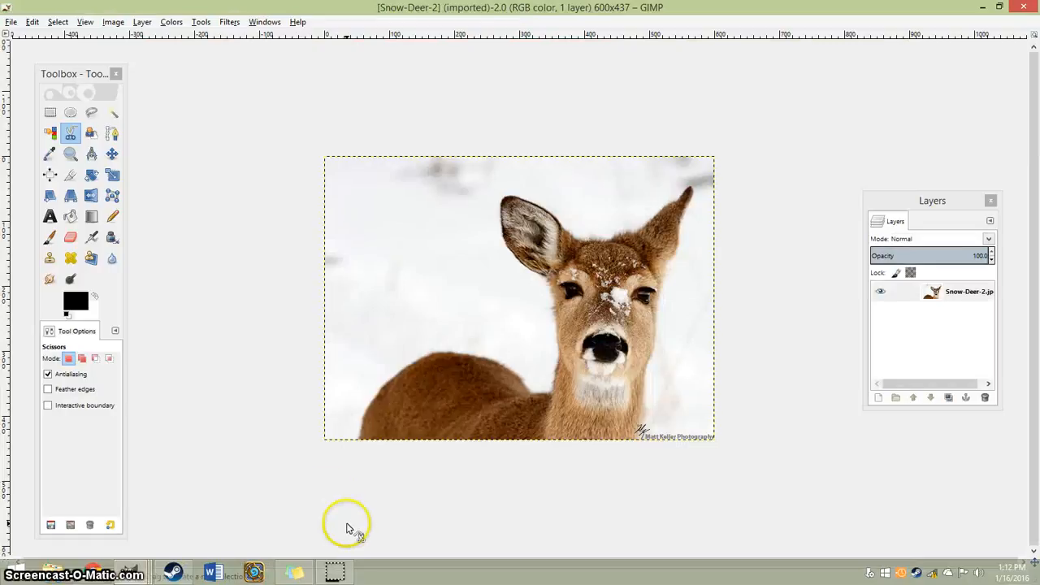
key("ctrl+v")
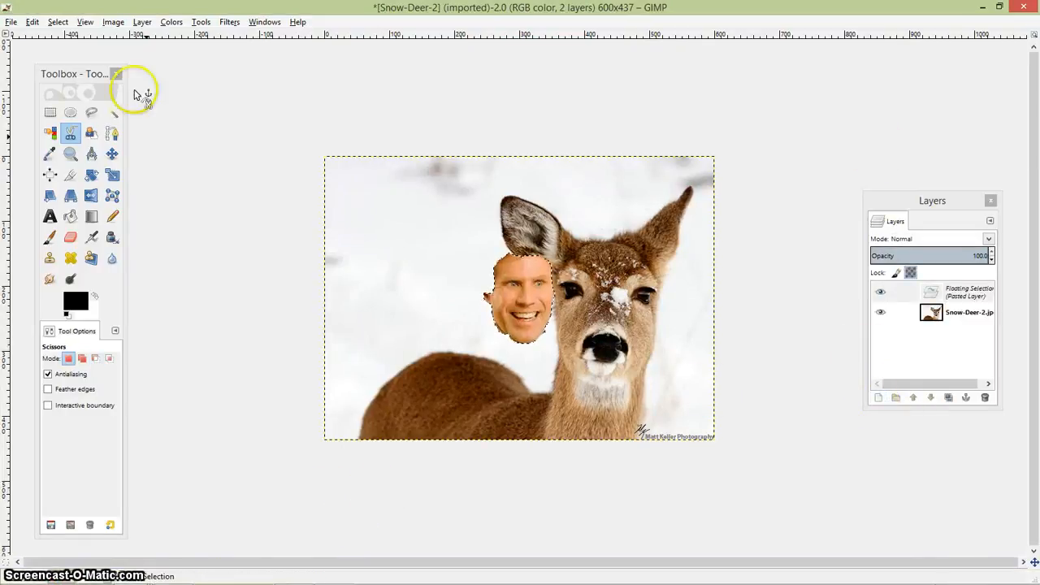
Move the pasted face onto the deer's face and turn the floating selection into a new layer
left_click(111, 154)
left_click_drag(510, 276, 610, 336)
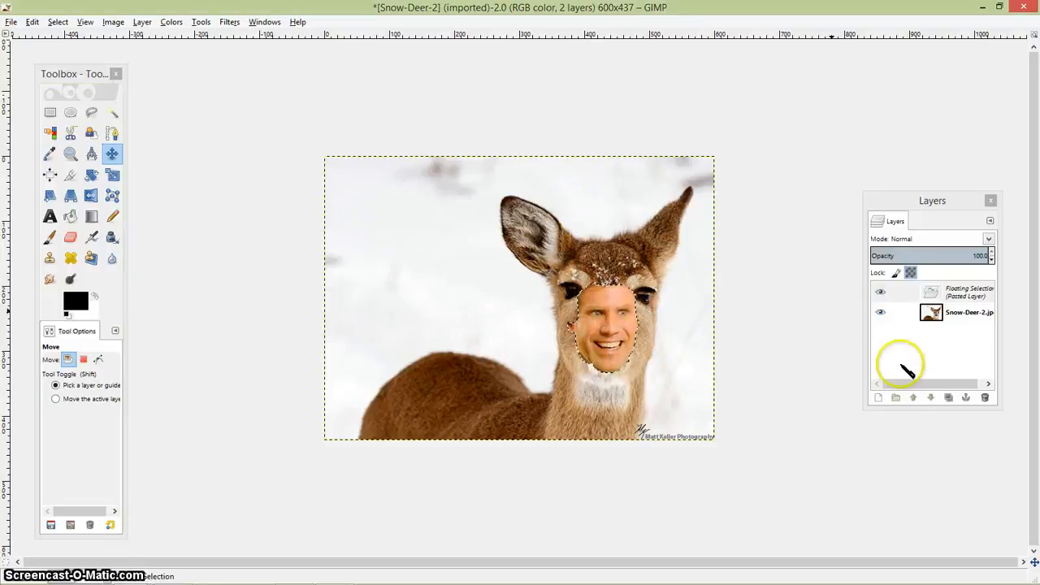
left_click(878, 398)
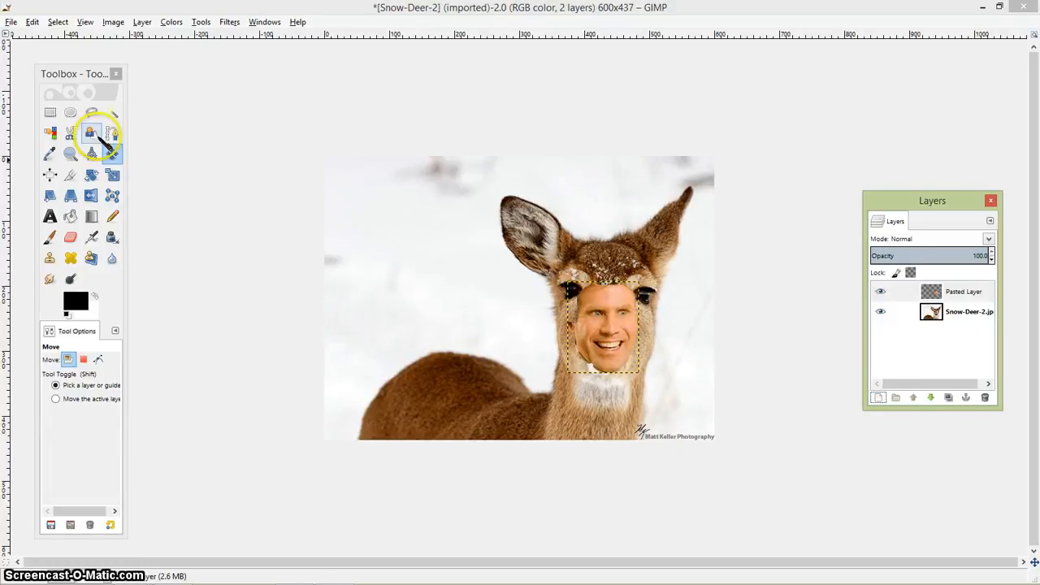
Scale the pasted face layer to about 153 × 196 px and move it over the deer's face
left_click(112, 175)
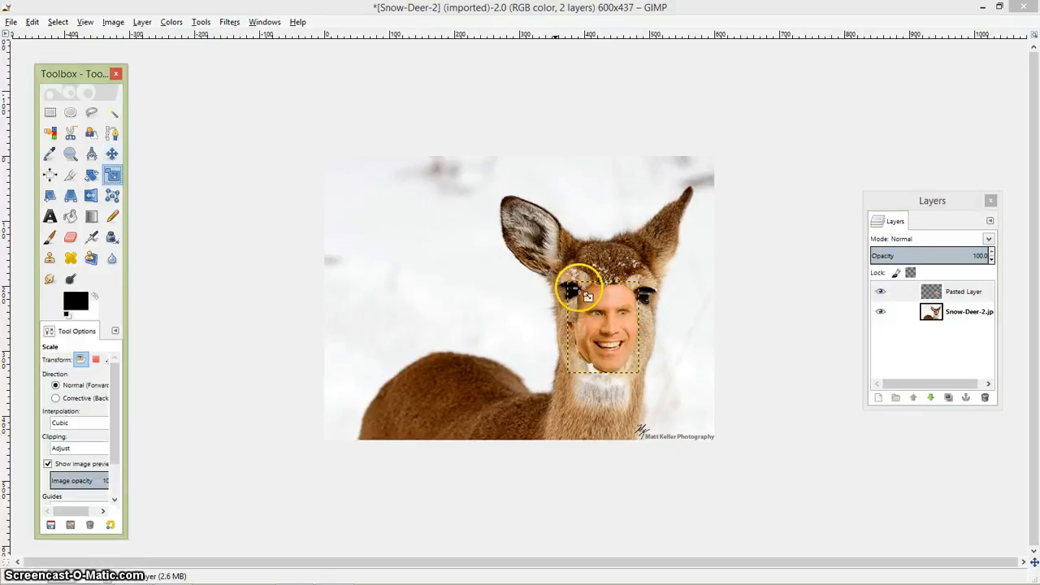
left_click(558, 251)
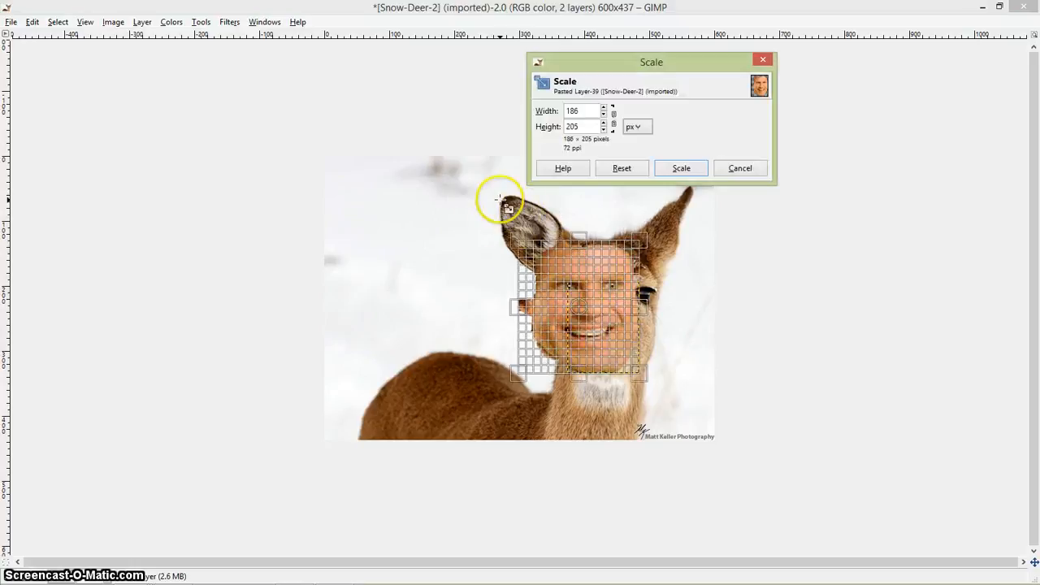
left_click_drag(501, 200, 553, 215)
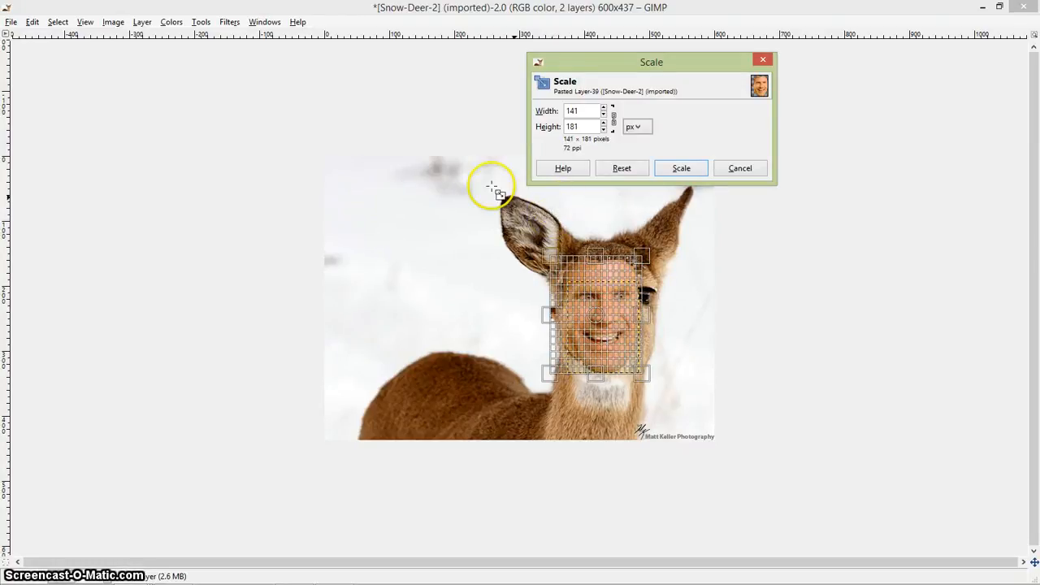
left_click_drag(494, 189, 506, 209)
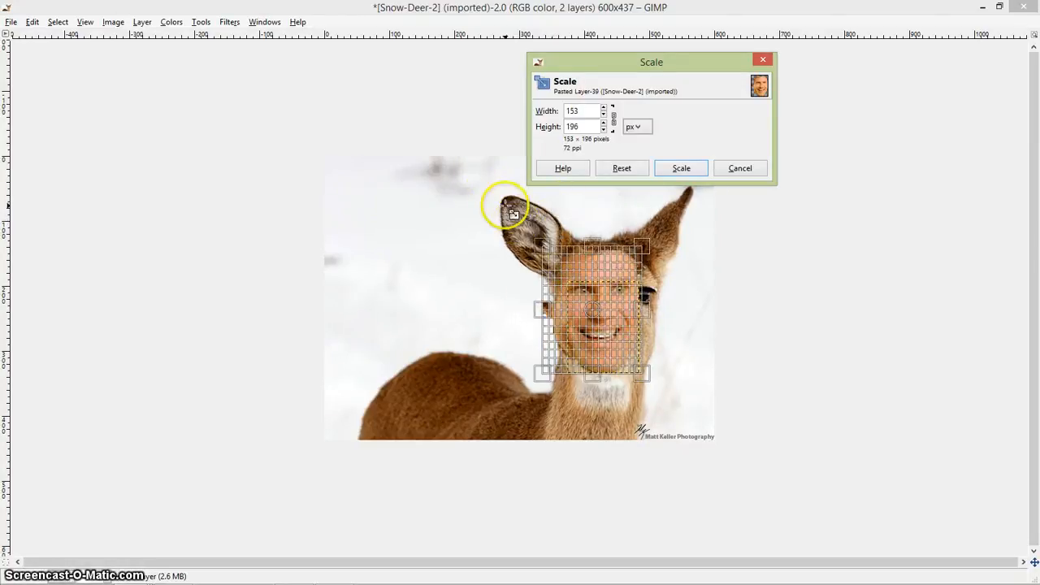
left_click(682, 168)
left_click(113, 154)
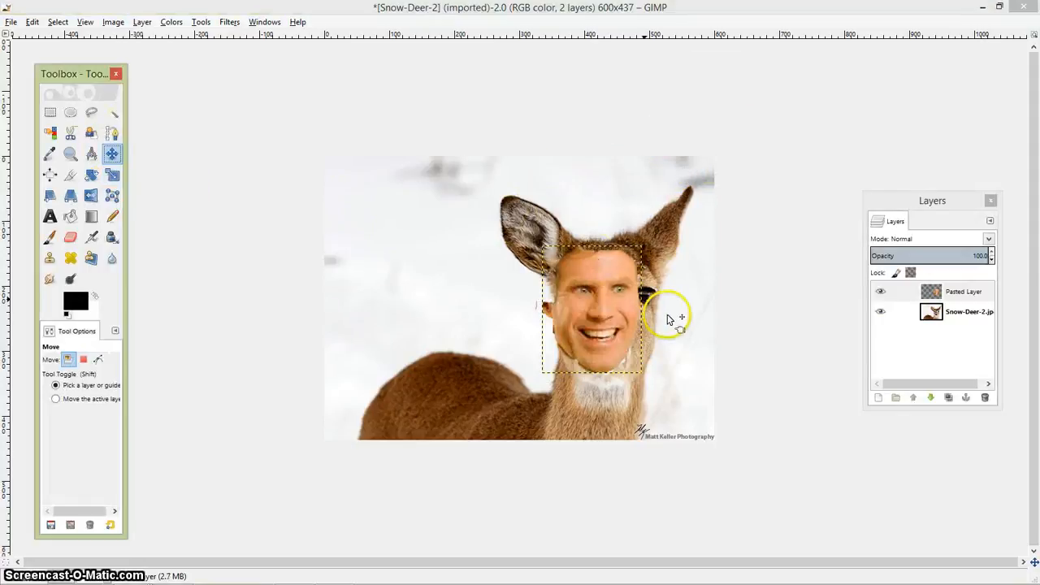
mouse_move(621, 295)
left_mouse_down()
mouse_move(644, 307)
mouse_move(633, 304)
left_mouse_up()
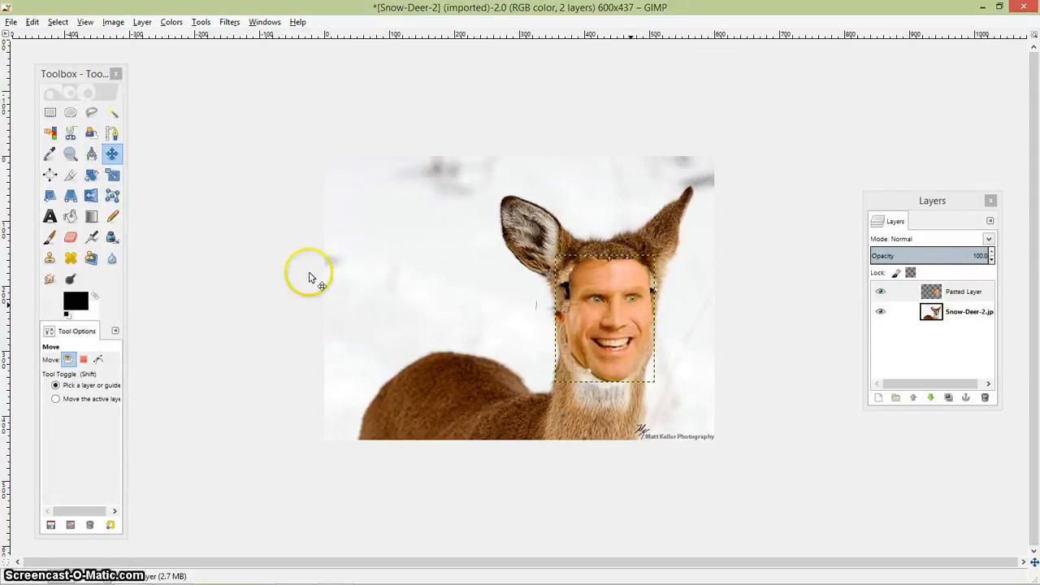
Enlarge the face layer to about 174 × 223 px and shift it slightly to cover the deer's face
left_click(112, 175)
left_click(536, 232)
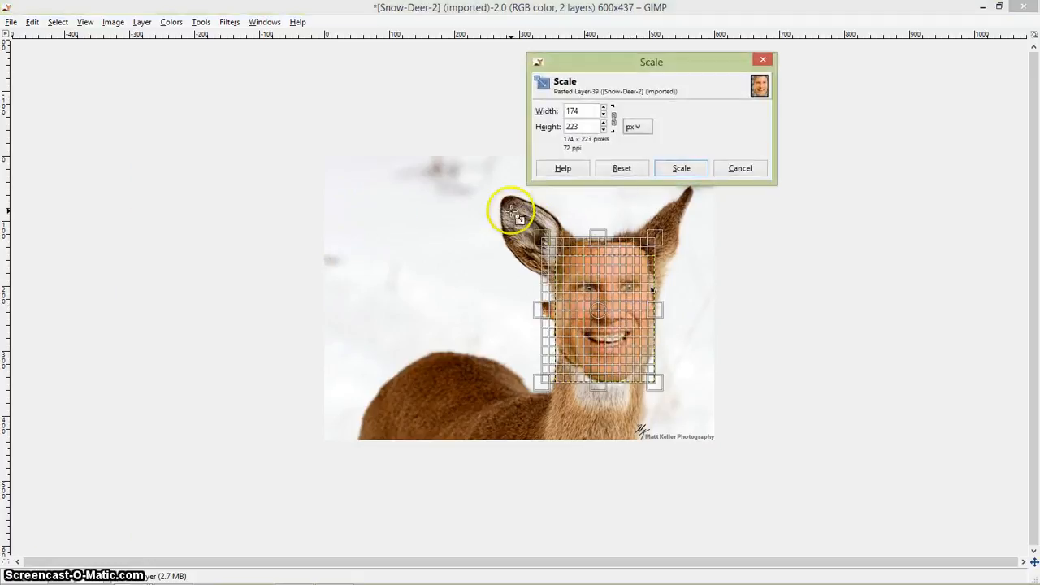
left_click(682, 169)
left_click(112, 154)
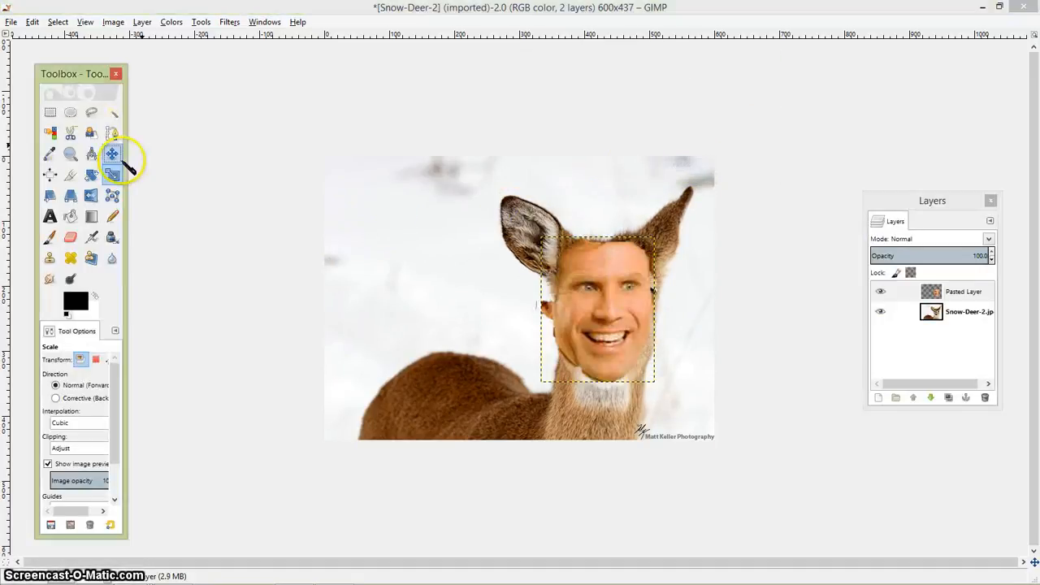
left_click_drag(588, 300, 595, 302)
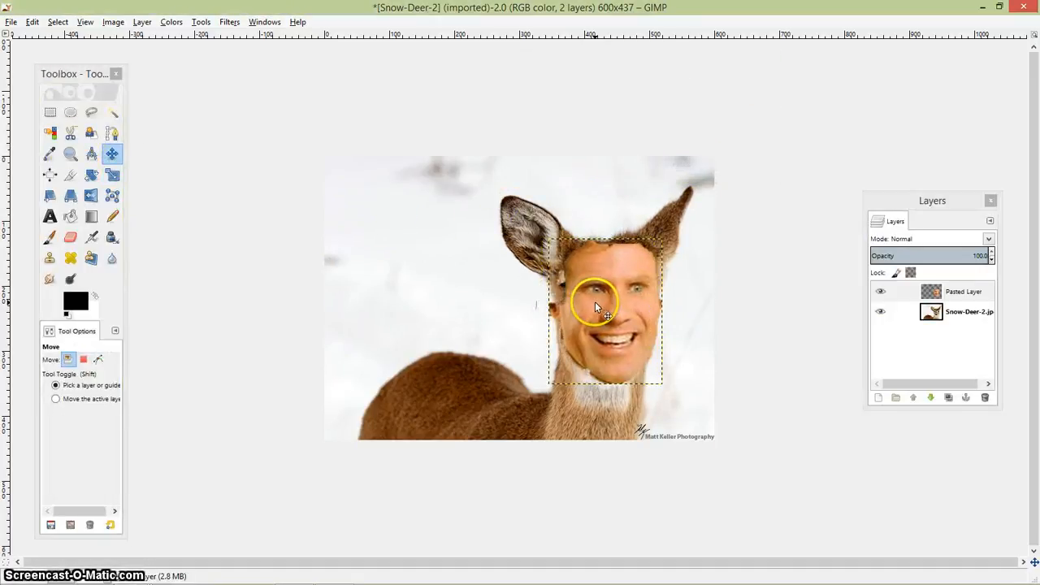
Alternate between the deer layer and the pasted face layer, leaving the Snow-Deer-2.jpg layer active
left_click(953, 309)
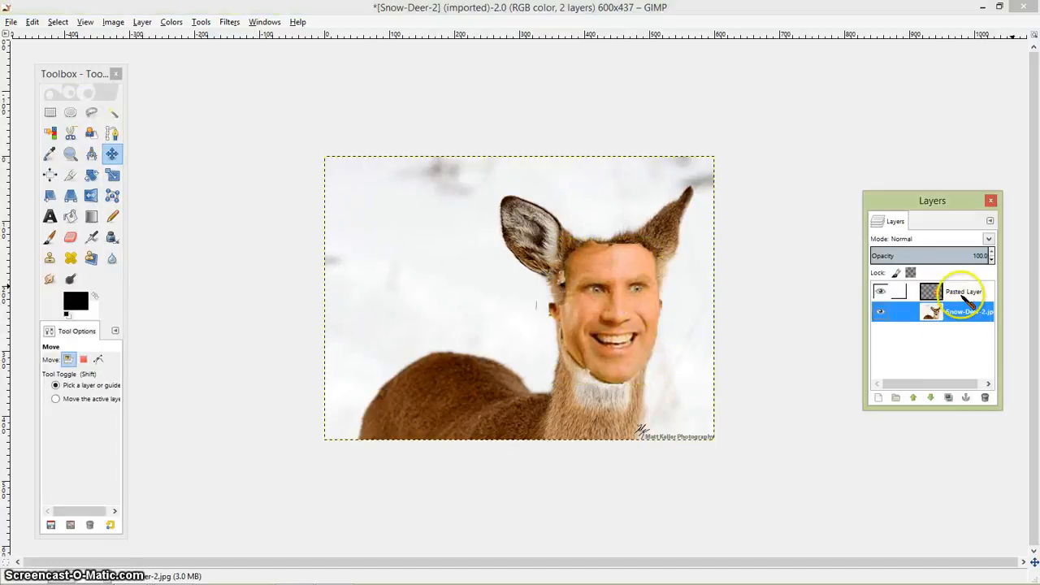
left_click(963, 292)
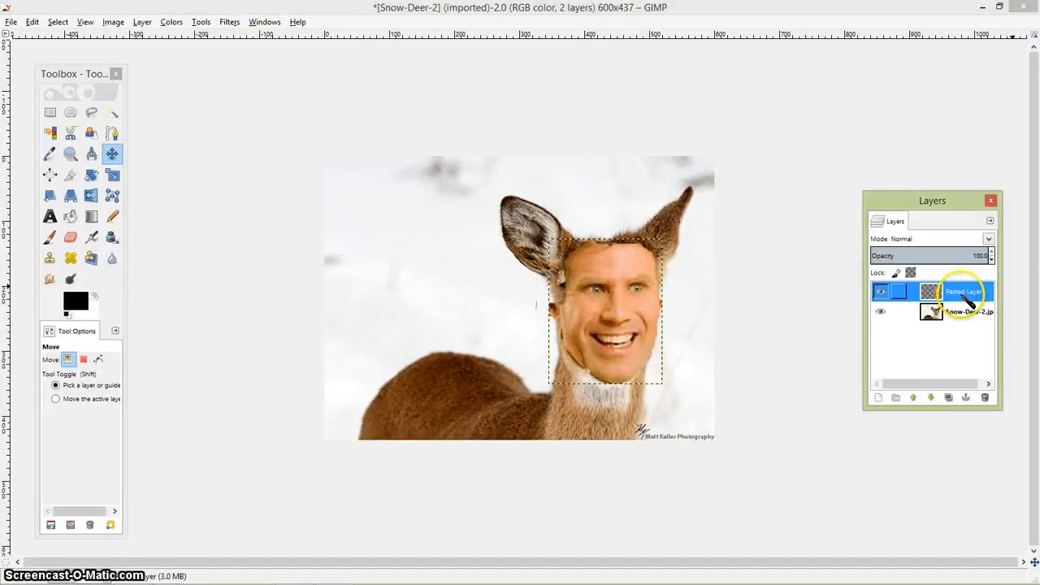
left_click(976, 312)
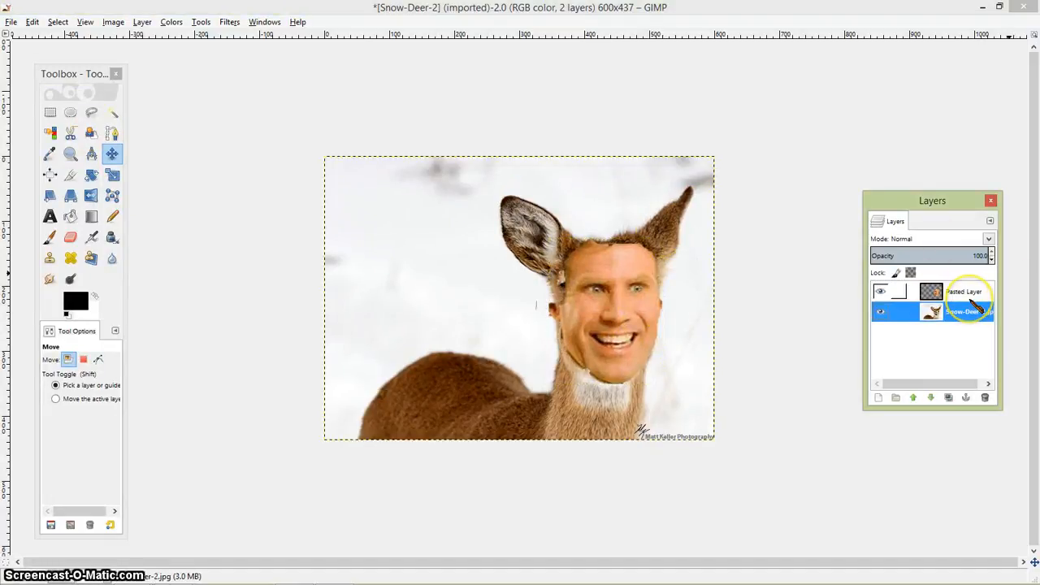
Make the Pasted Layer active, choose the Eraser, make trial strokes across the face's forehead and undo them
left_click(968, 293)
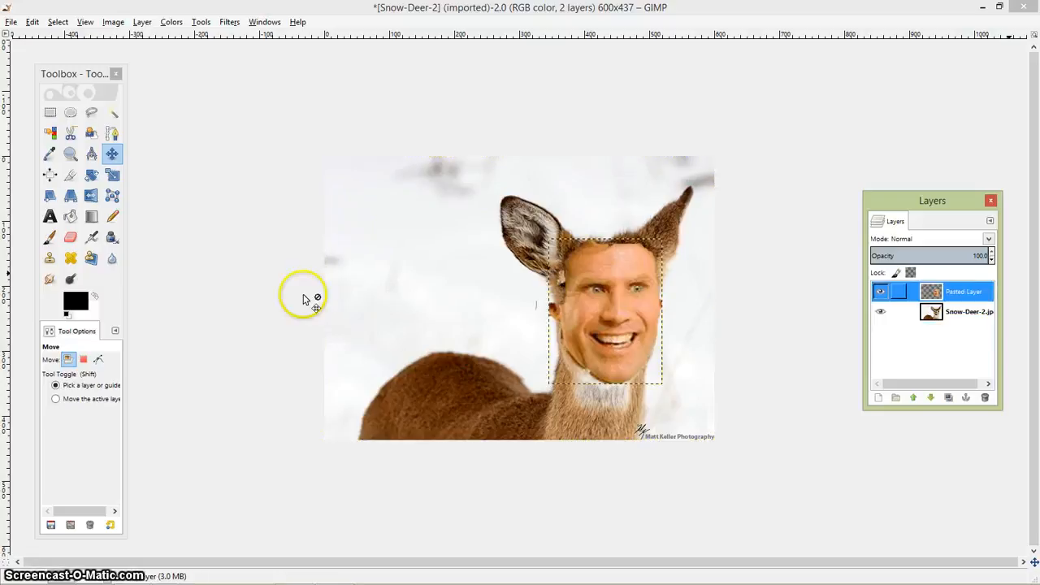
left_click(69, 237)
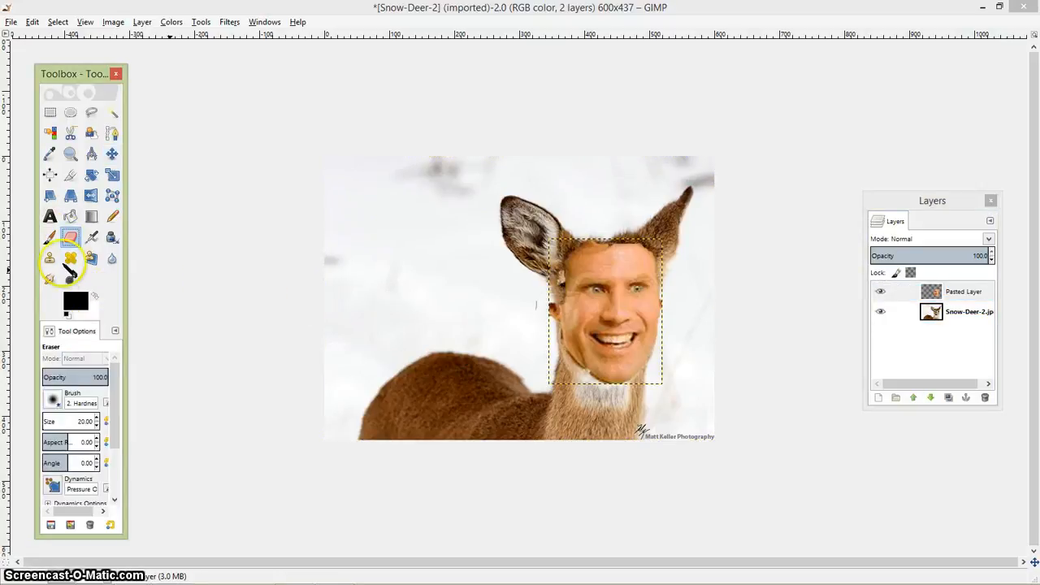
mouse_move(635, 249)
left_mouse_down()
mouse_move(569, 249)
mouse_move(682, 254)
mouse_move(647, 255)
left_mouse_up()
left_click_drag(595, 283, 616, 281)
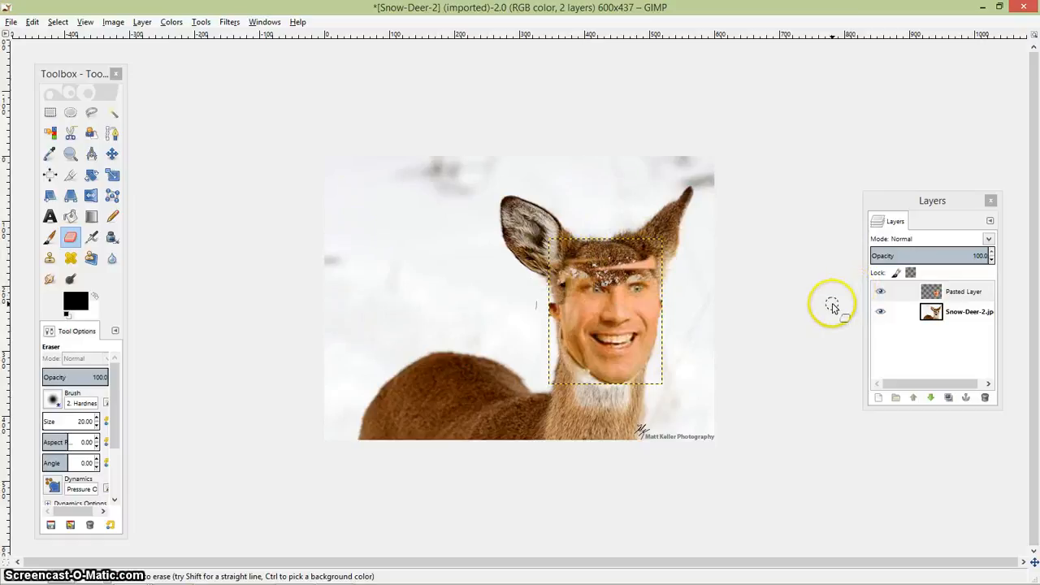
key("ctrl+z")
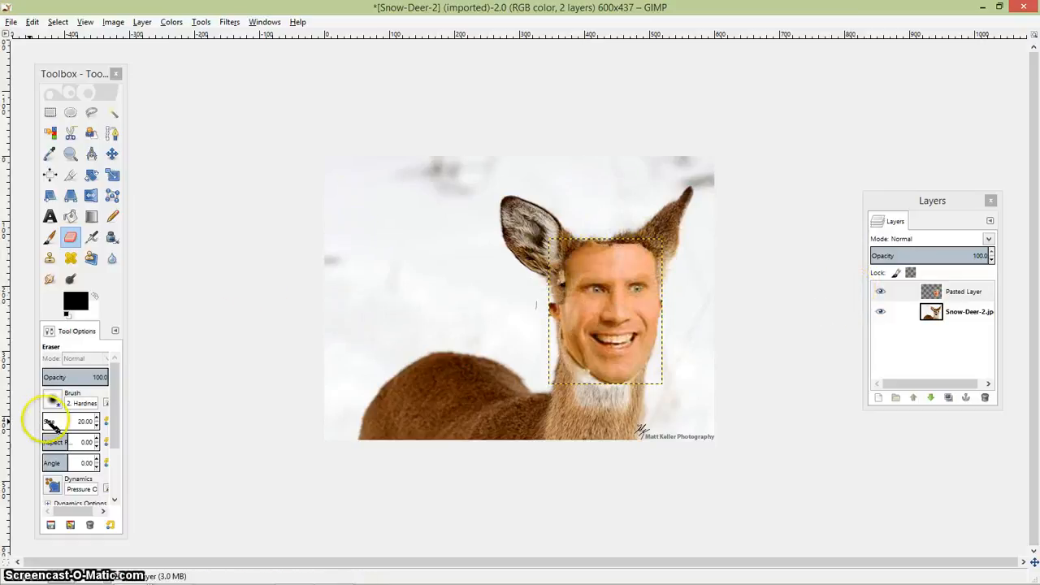
Set the eraser size to 102.16 and soften the pasted face's edges along the forehead, cheek and chin
mouse_move(49, 422)
left_mouse_down()
mouse_move(145, 342)
mouse_move(81, 400)
left_mouse_up()
left_click(273, 22)
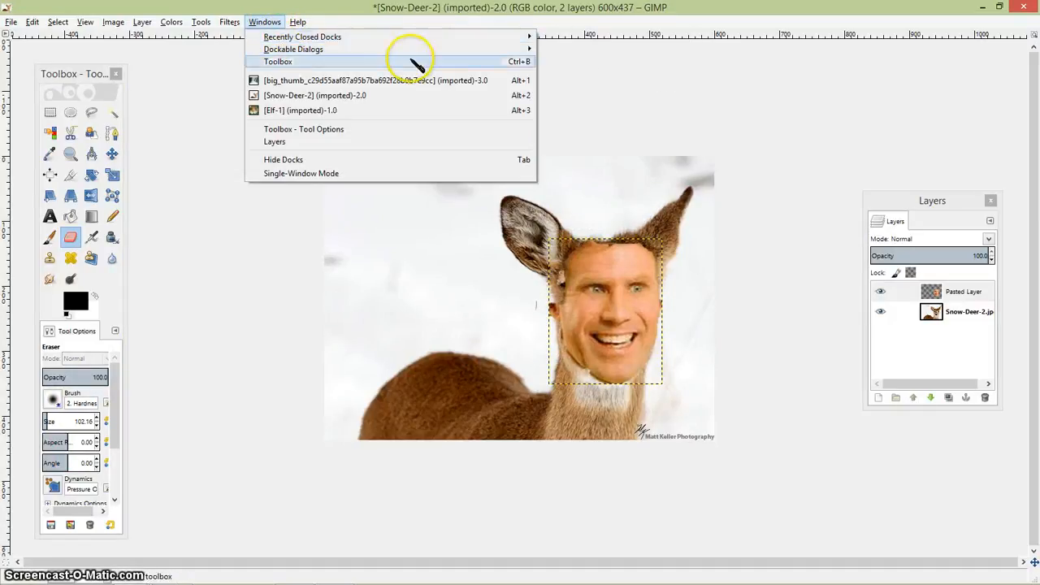
mouse_move(418, 50)
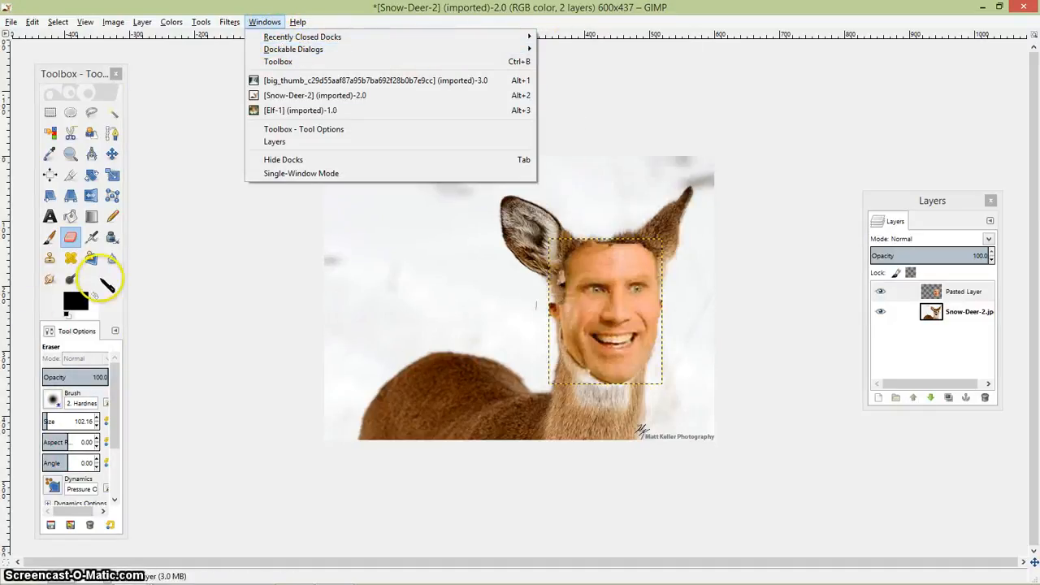
left_click(106, 285)
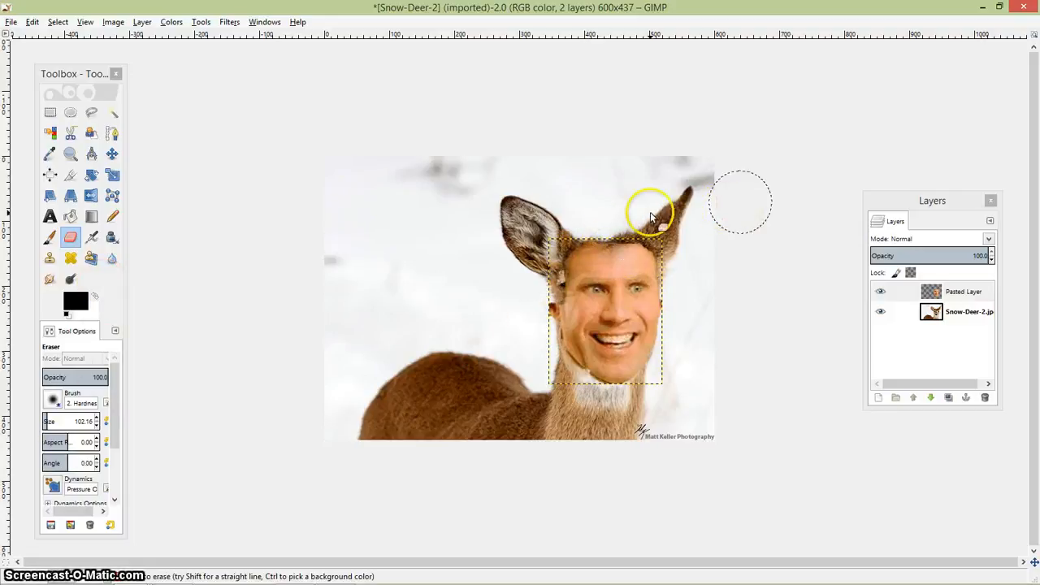
mouse_move(588, 233)
left_mouse_down()
mouse_move(546, 258)
mouse_move(607, 225)
mouse_move(638, 226)
mouse_move(662, 243)
mouse_move(576, 223)
left_mouse_up()
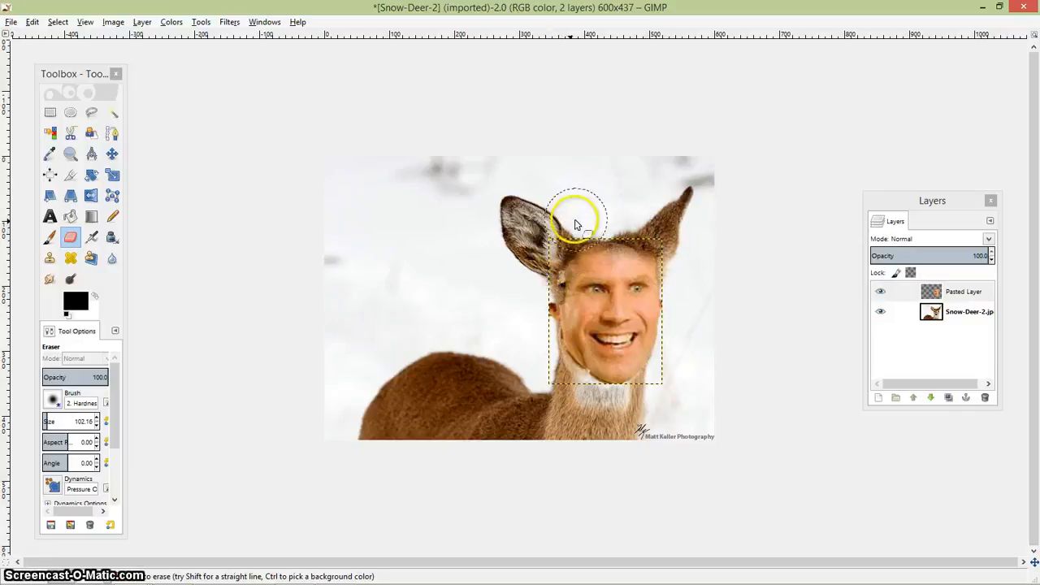
mouse_move(542, 325)
left_mouse_down()
mouse_move(540, 304)
mouse_move(552, 348)
left_mouse_up()
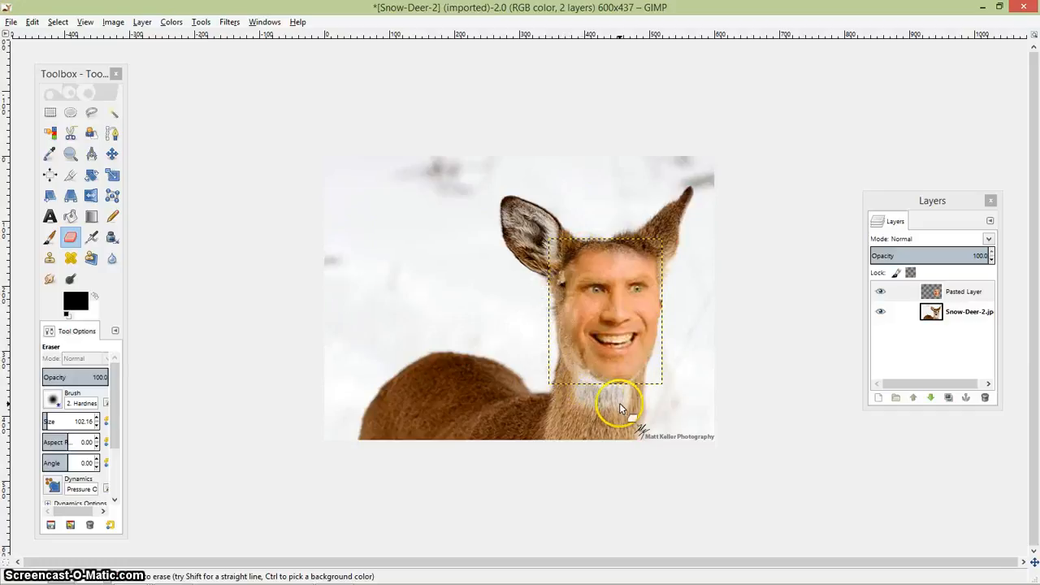
mouse_move(620, 403)
left_mouse_down()
mouse_move(674, 396)
mouse_move(681, 303)
left_mouse_up()
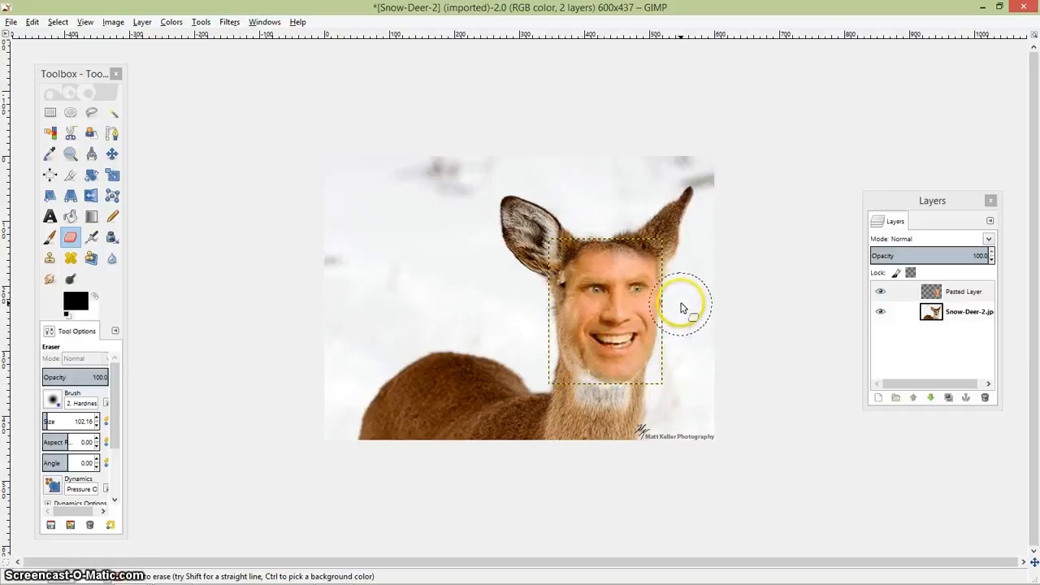
Make the Snow-Deer-2.jpg layer active, check the snowy forest image and return to the Snow-Deer-2 image
left_click(947, 312)
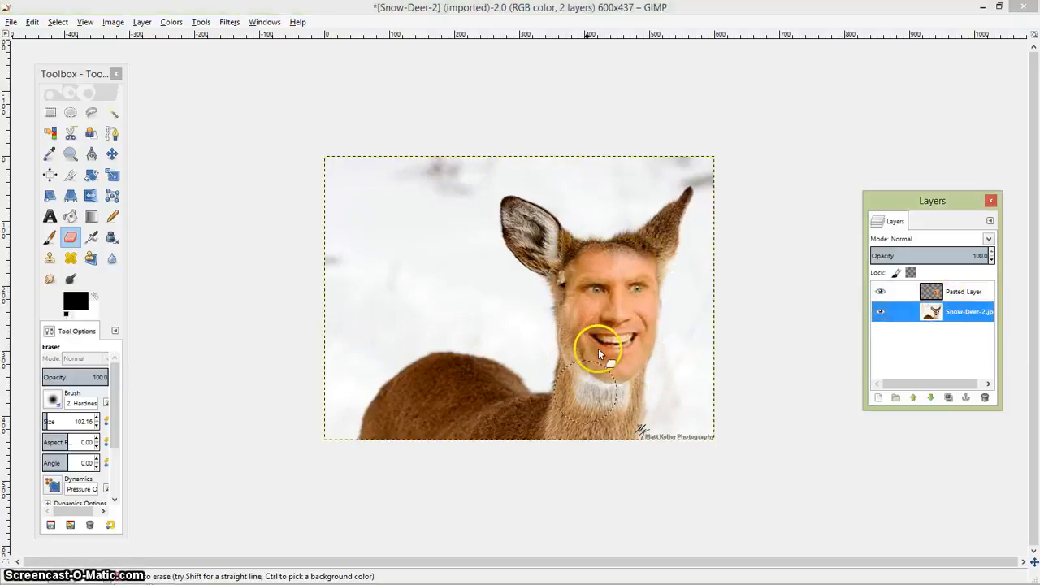
mouse_move(599, 346)
left_mouse_down()
mouse_move(649, 345)
mouse_move(642, 370)
left_mouse_up()
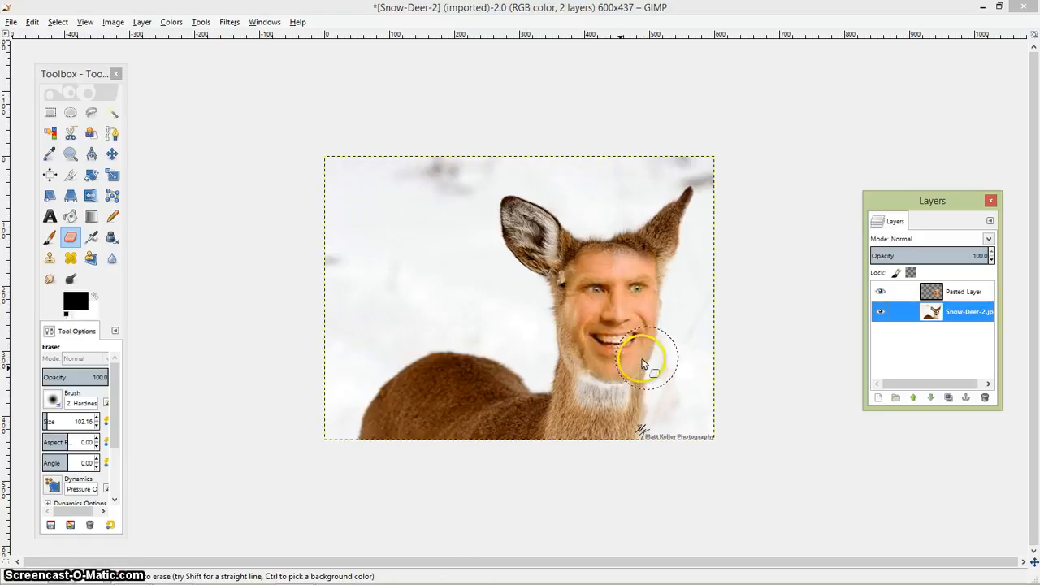
left_click(34, 113)
left_click(143, 574)
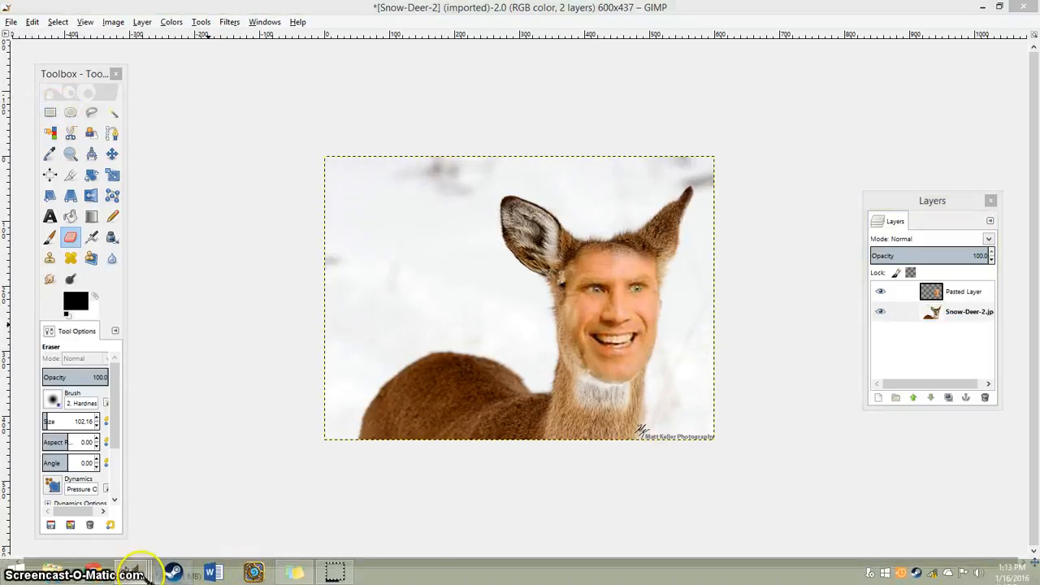
left_click(111, 508)
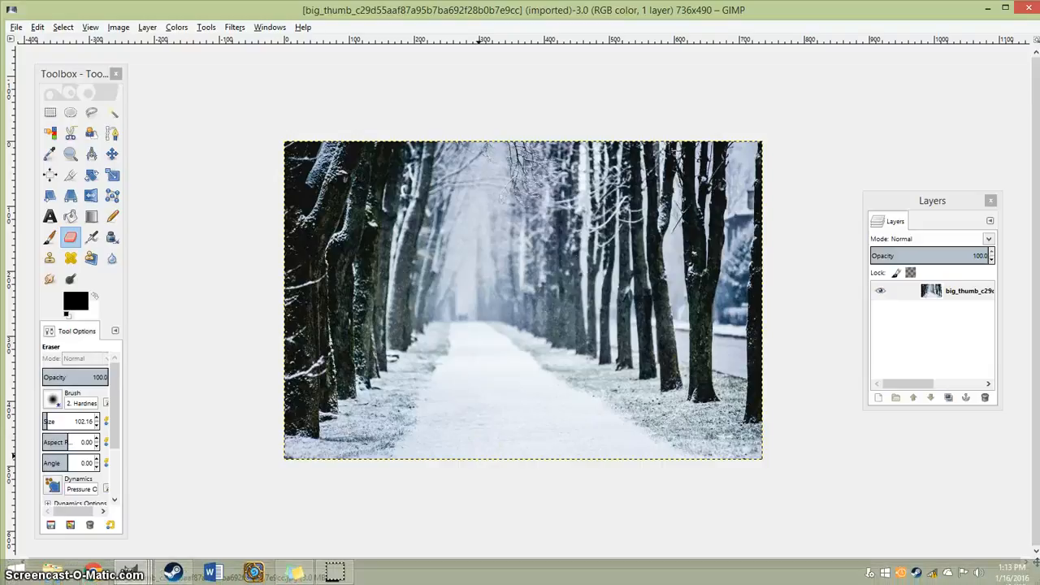
mouse_move(106, 567)
left_click(232, 508)
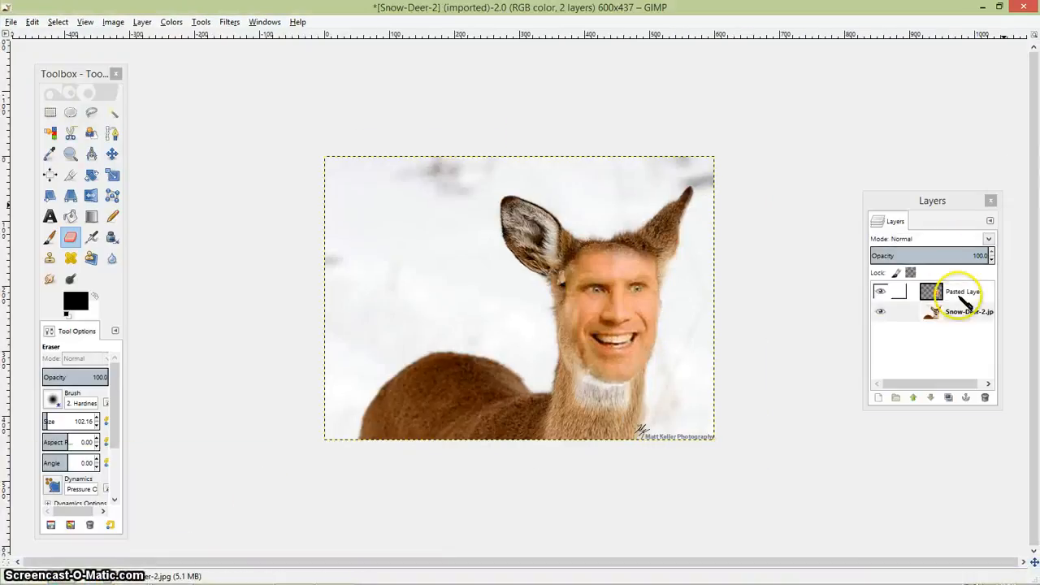
Merge the pasted face layer down into the Snow-Deer-2.jpg layer
right_click(963, 294)
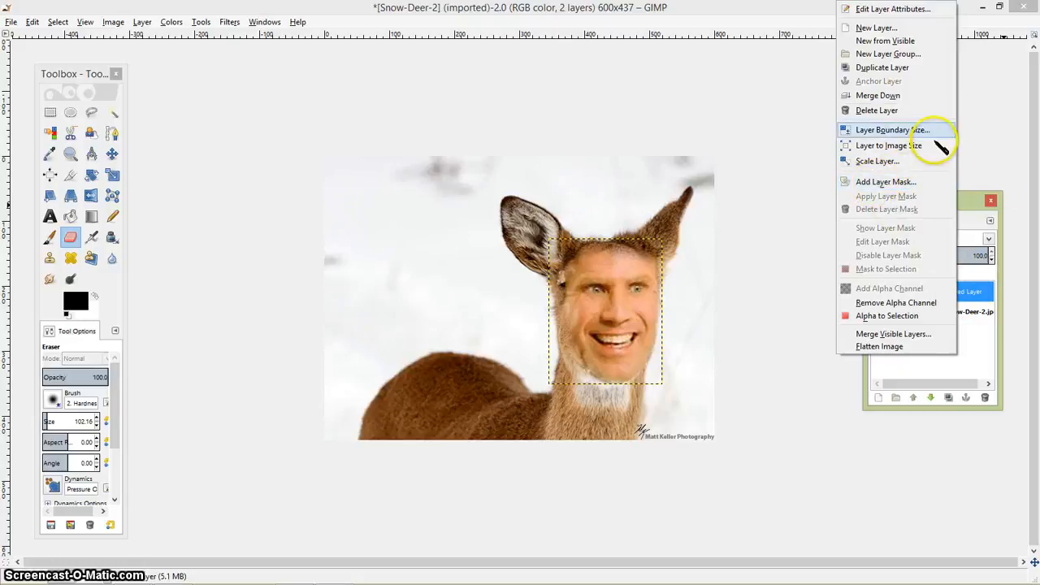
left_click(982, 293)
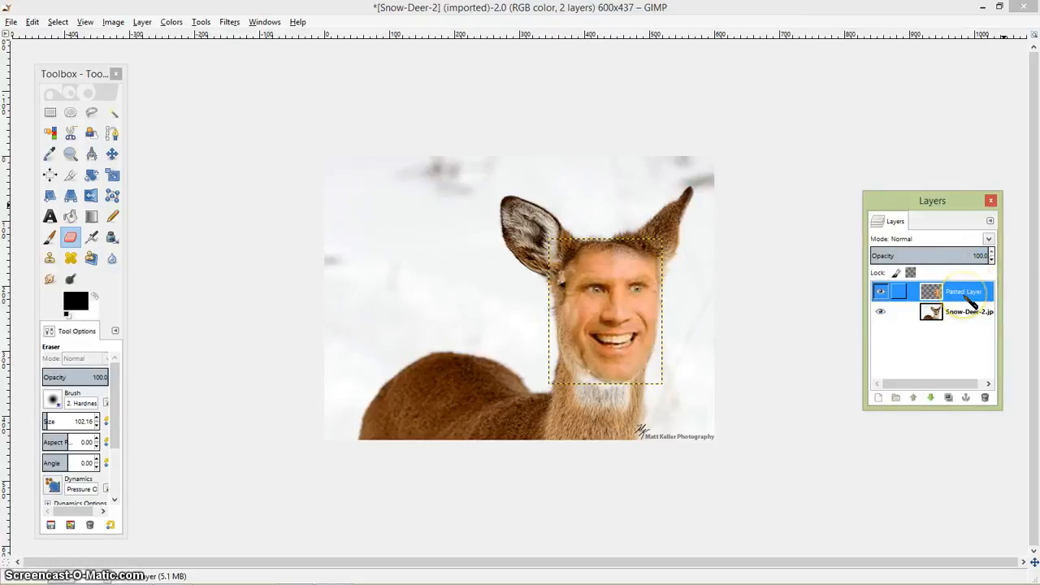
right_click(973, 302)
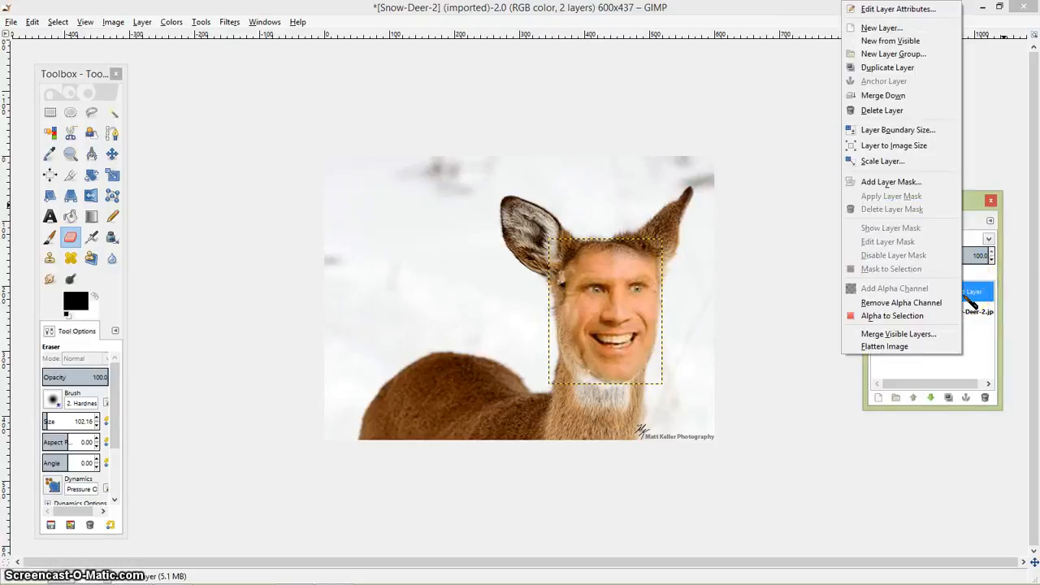
left_click(887, 96)
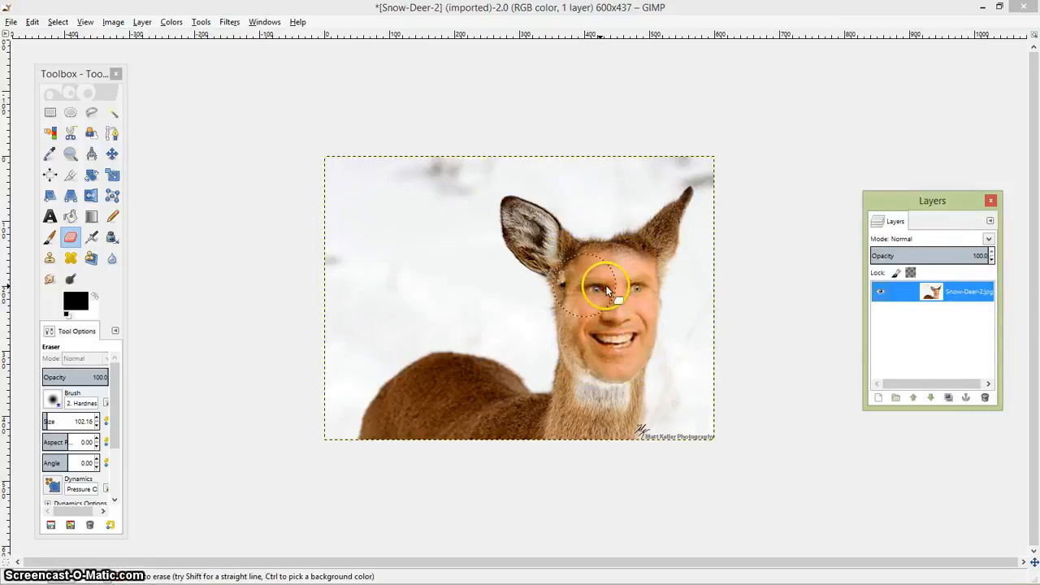
Try erasing across the eyes of the merged face and undo the stroke
left_click_drag(586, 289, 647, 292)
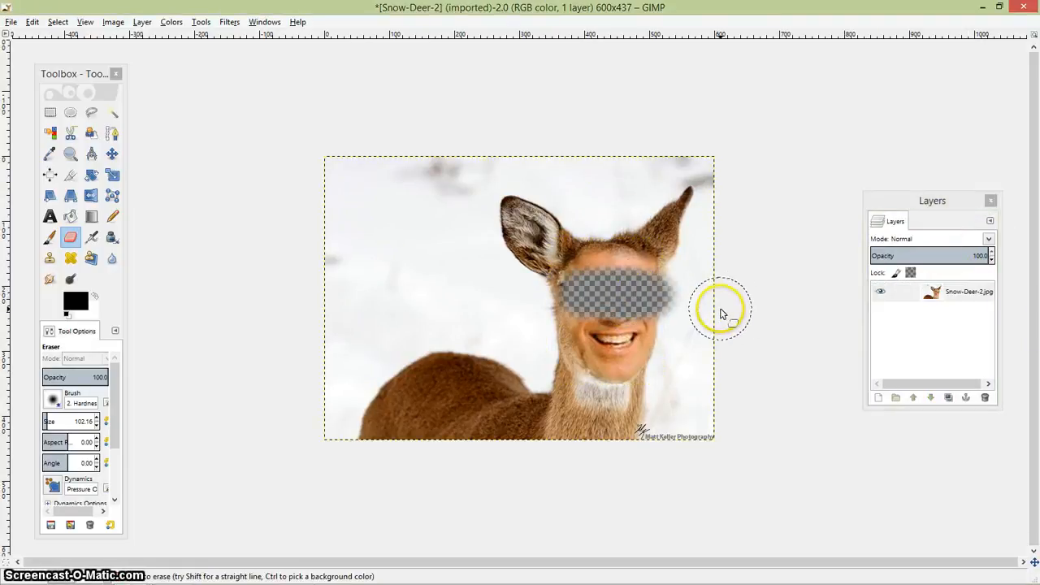
key("ctrl+z")
Select the whole deer with a rectangular selection covering nearly all of the image and copy it
left_click(50, 112)
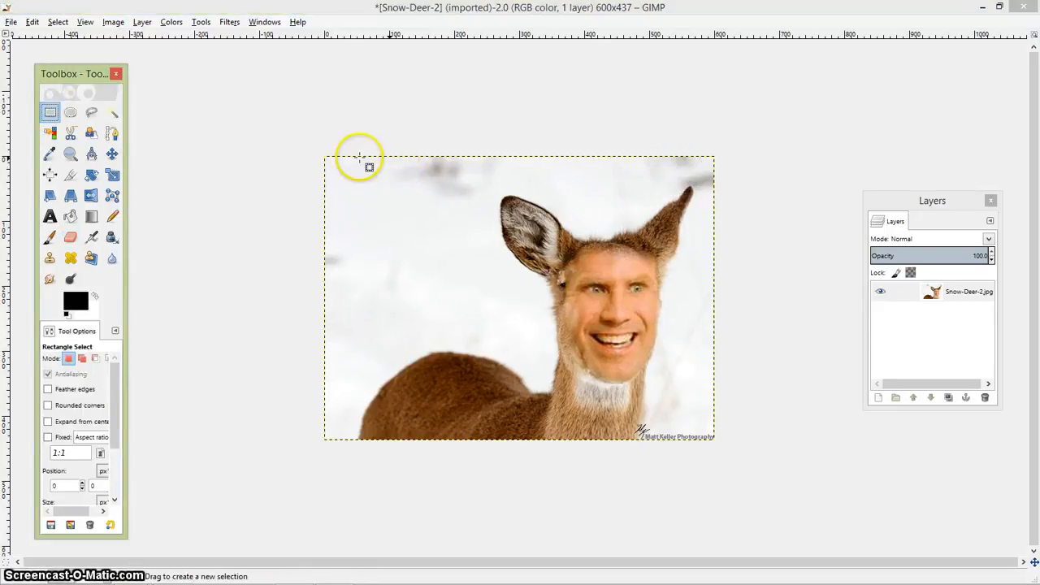
left_click_drag(339, 148, 699, 467)
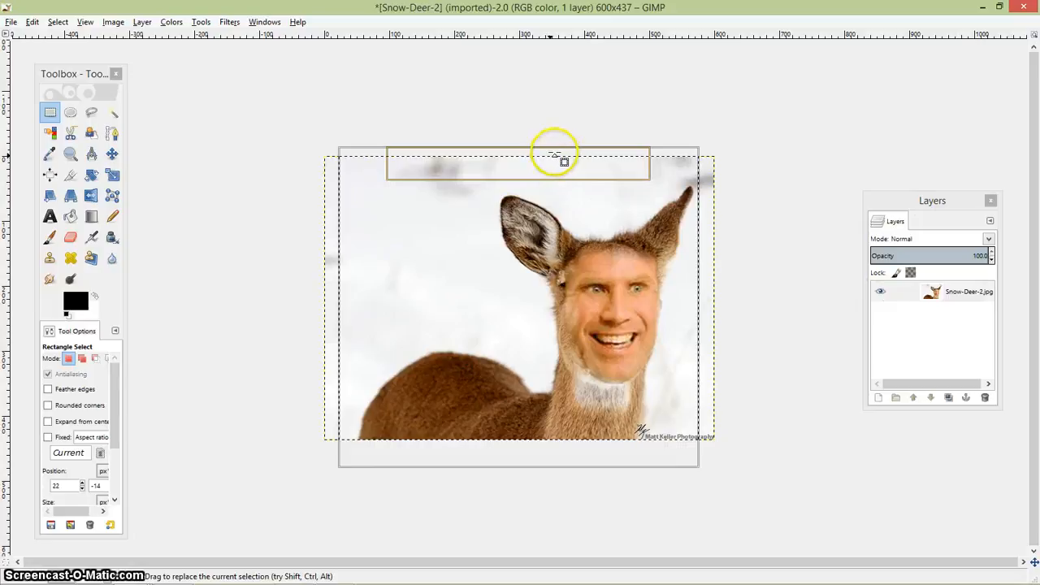
left_click_drag(559, 151, 558, 152)
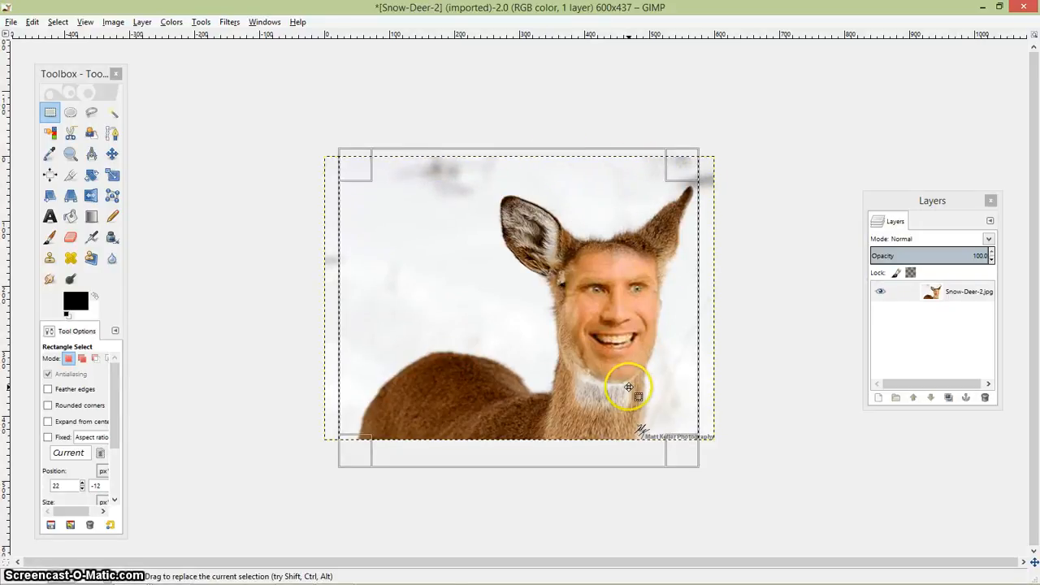
key("ctrl+c")
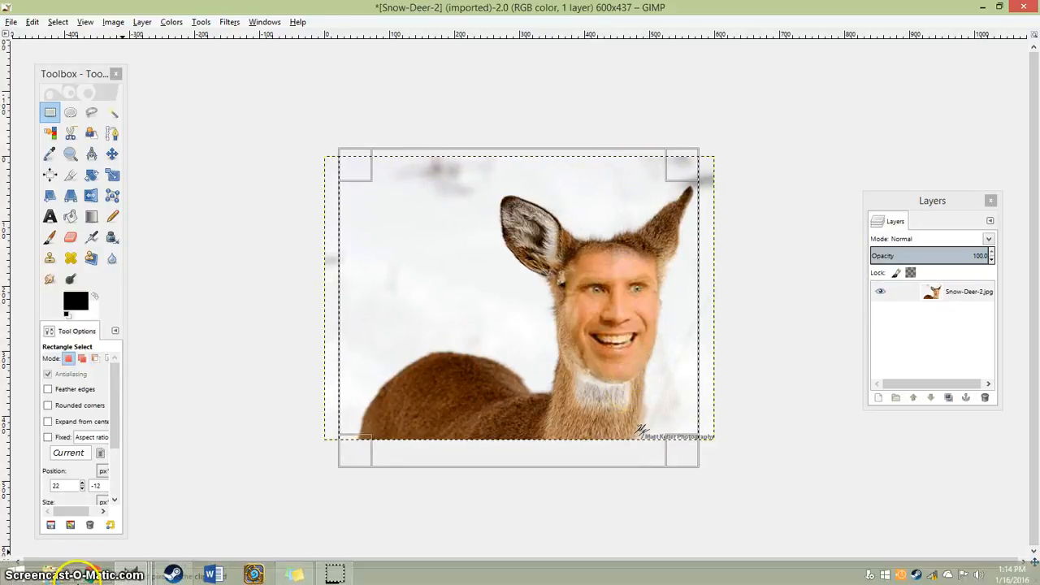
Paste the copied deer into the snowy forest image as a new layer and lower it to the forest's bottom edge
mouse_move(130, 571)
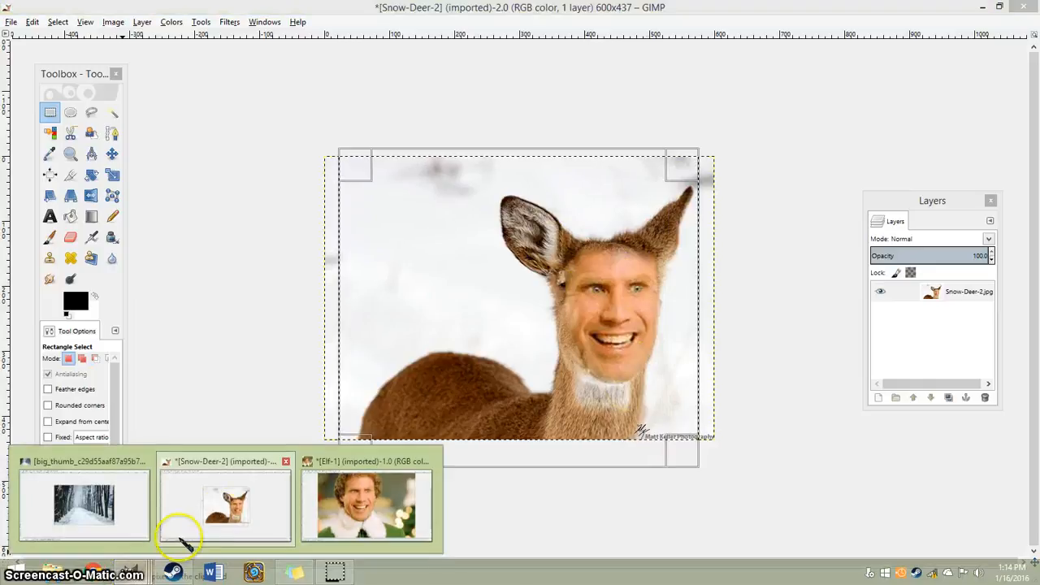
left_click(72, 506)
key("ctrl+v")
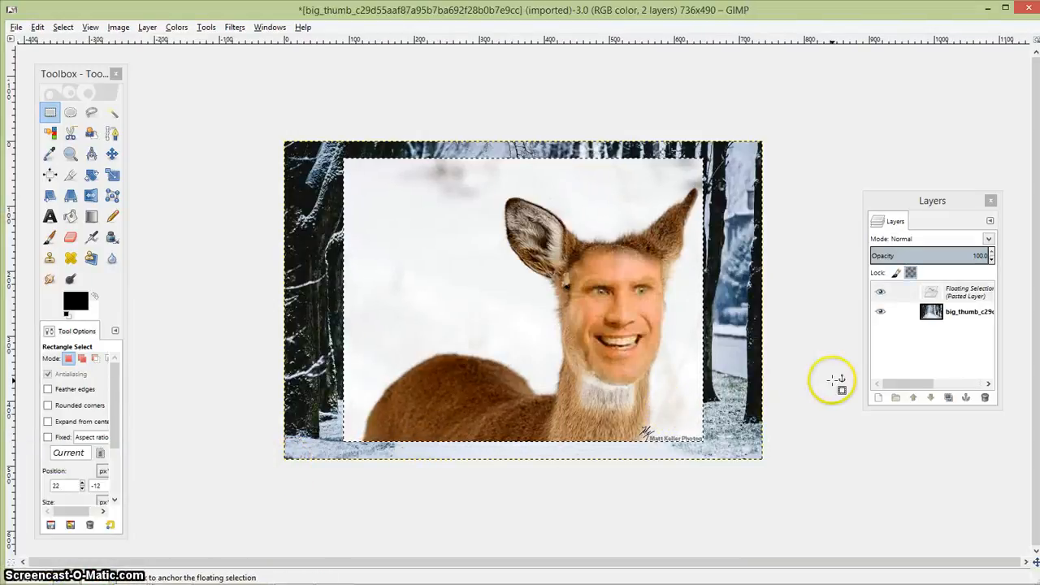
left_click(895, 402)
left_click(112, 153)
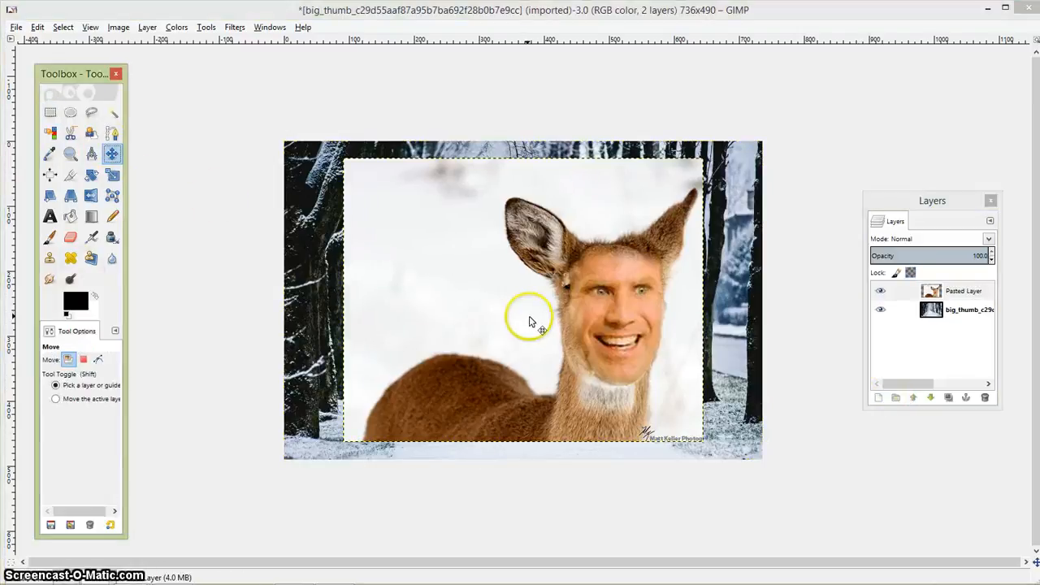
mouse_move(531, 322)
left_mouse_down()
mouse_move(534, 347)
mouse_move(529, 340)
left_mouse_up()
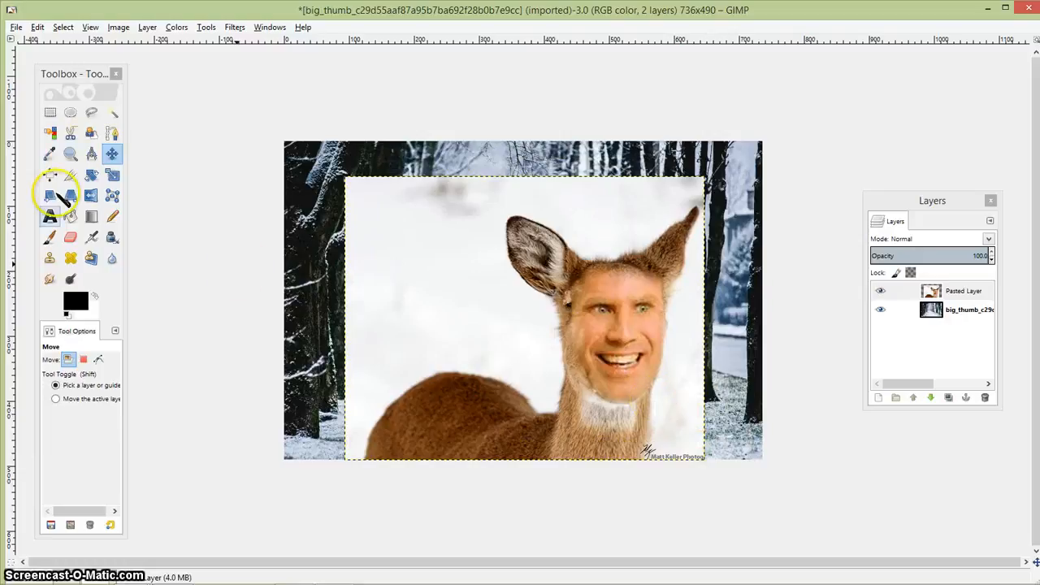
Try to outline the deer with a freehand selection on the Pasted Layer and clear the selection
left_click(91, 112)
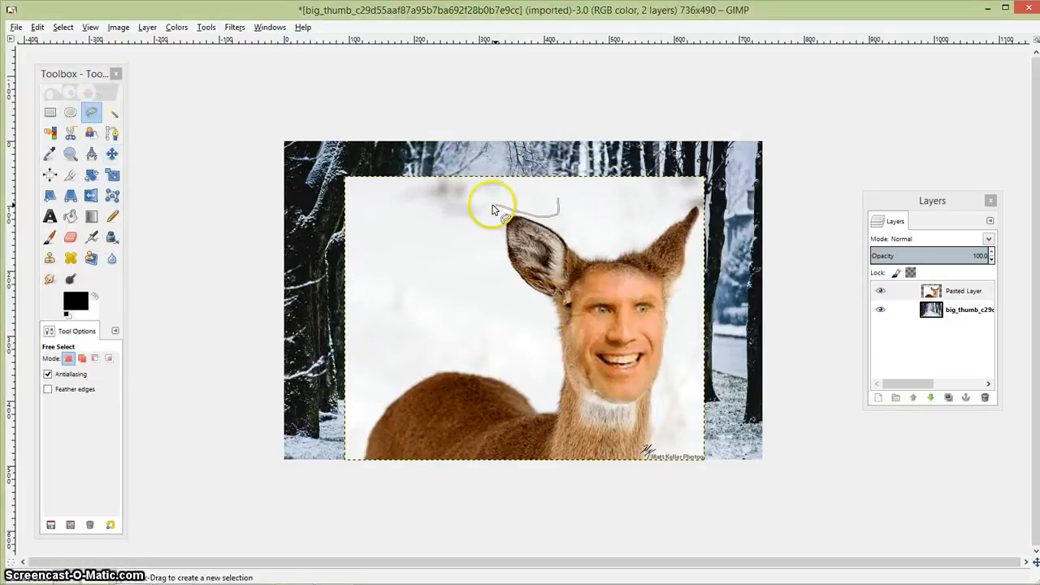
mouse_move(553, 351)
left_mouse_down()
mouse_move(516, 383)
mouse_move(353, 395)
left_mouse_up()
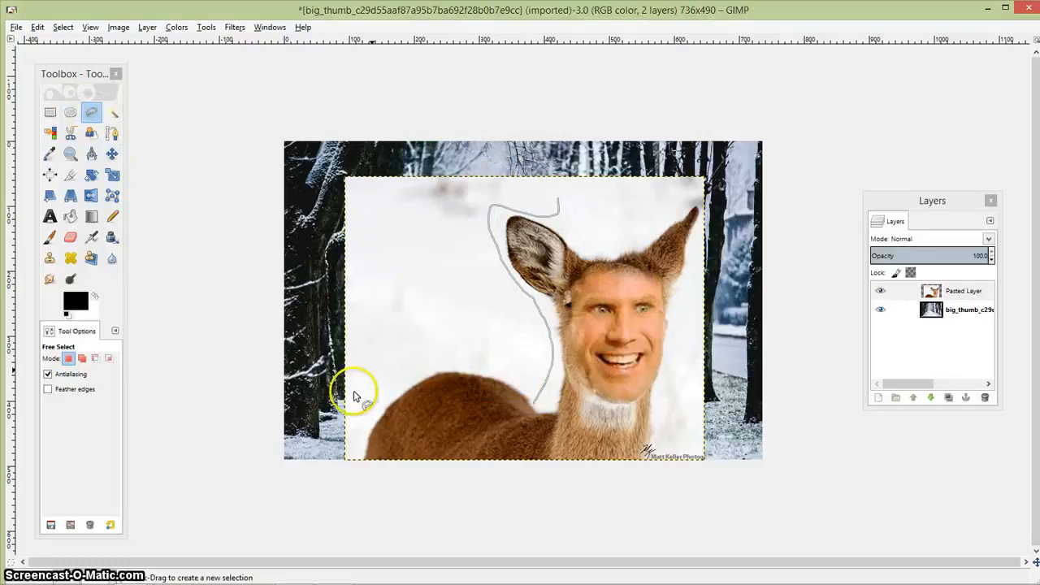
mouse_move(751, 325)
left_mouse_down()
mouse_move(661, 395)
mouse_move(765, 185)
left_mouse_up()
left_click_drag(593, 202, 557, 205)
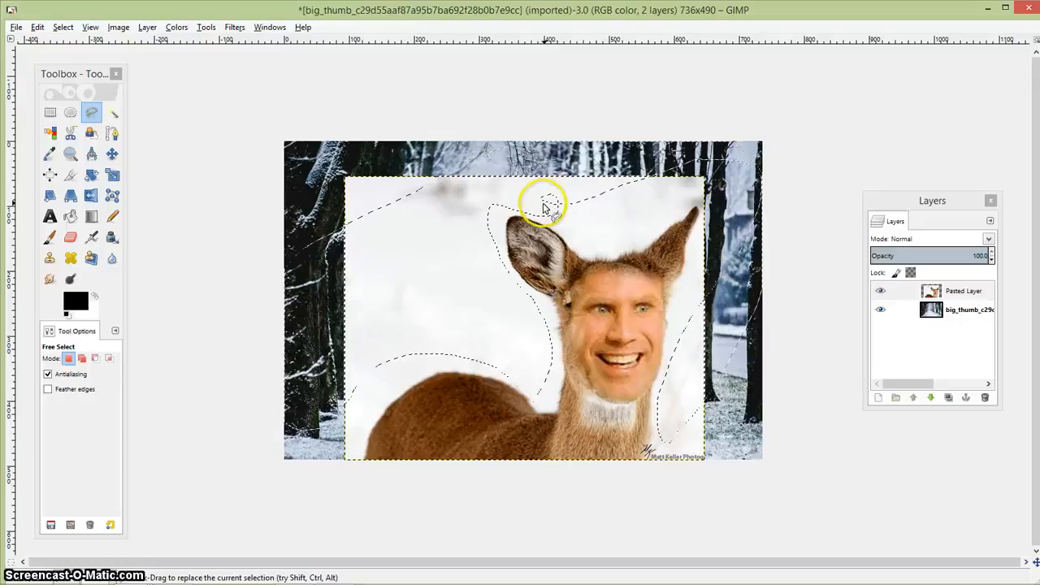
left_click(541, 203)
Try erasing the white background beside the deer's back with a greatly enlarged Eraser brush and undo it
left_click(49, 236)
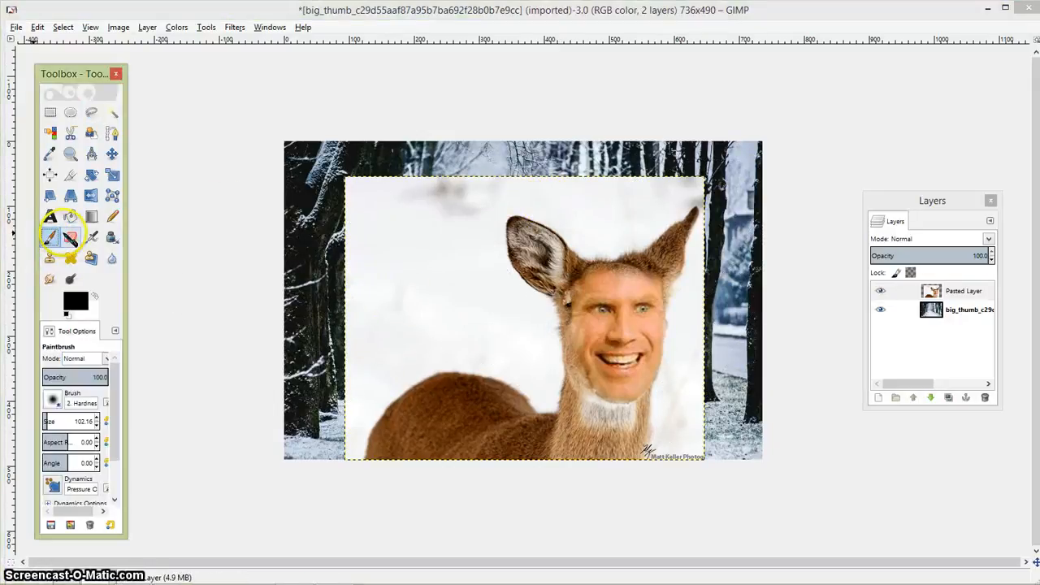
left_click(70, 237)
left_click(50, 420)
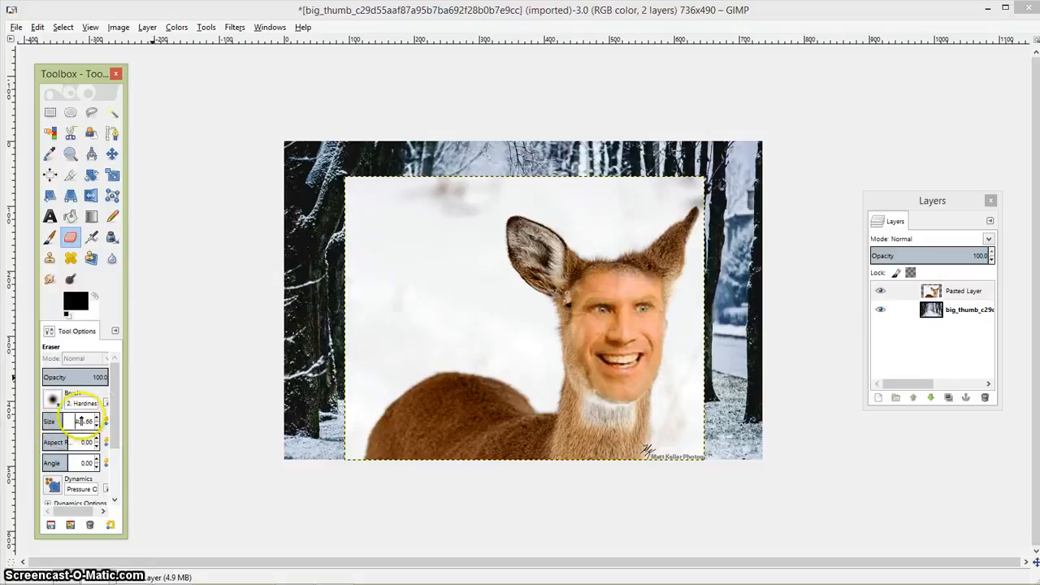
left_click(383, 325)
left_click(383, 325)
key("z")
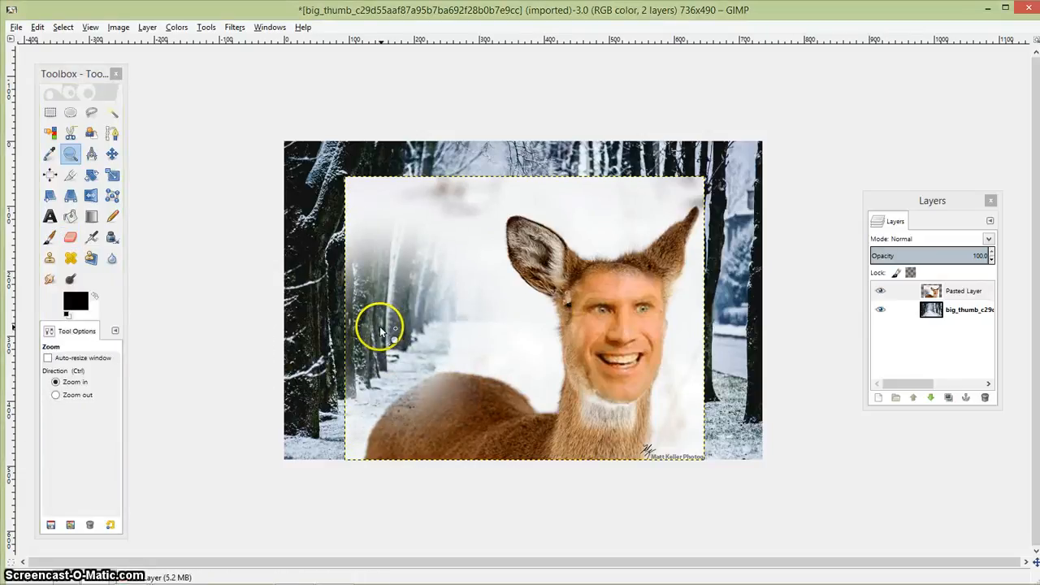
key("ctrl+z")
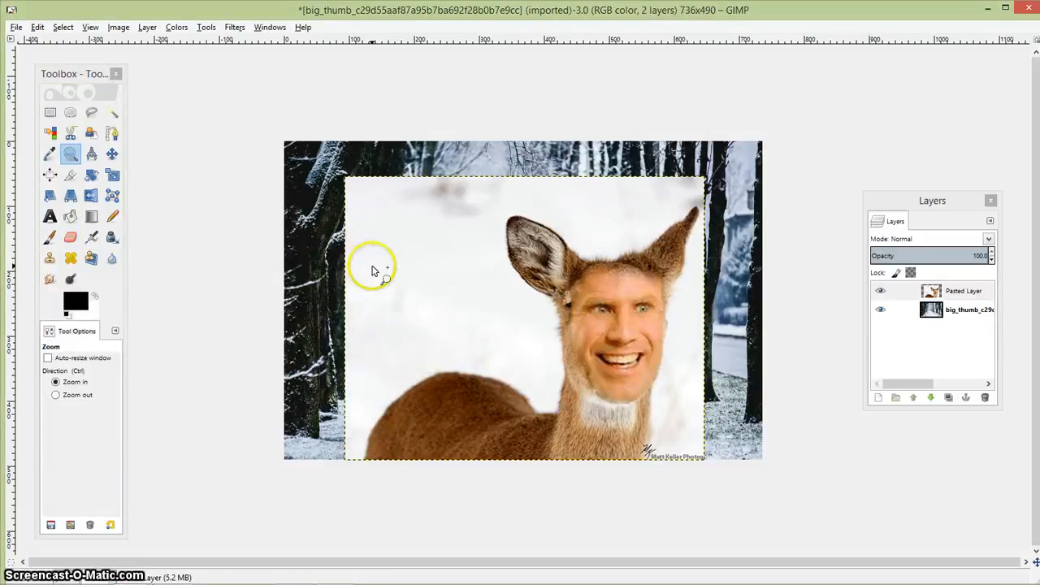
Erase the white background behind the deer's back and beside the near ear, reducing the Eraser brush size to 140.10
left_click(71, 237)
left_click(488, 204)
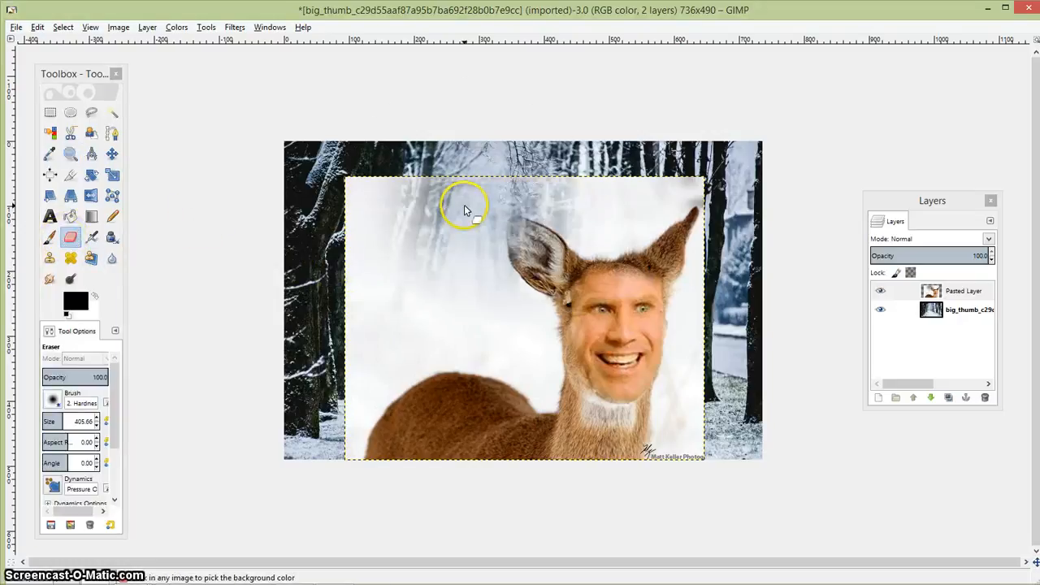
key("ctrl+z")
mouse_move(372, 184)
left_mouse_down()
mouse_move(353, 189)
mouse_move(356, 225)
mouse_move(345, 239)
left_mouse_up()
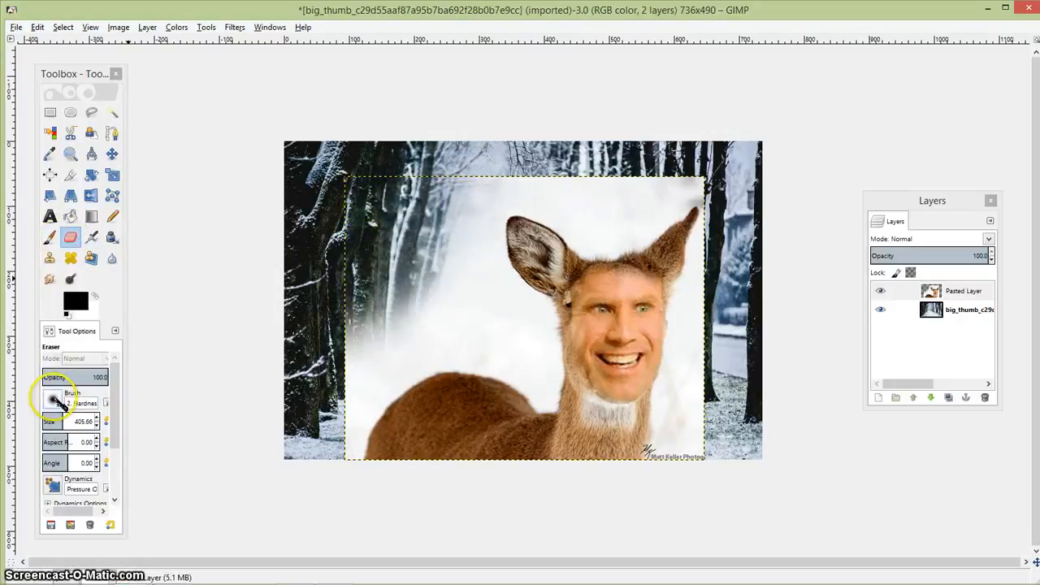
left_click(49, 421)
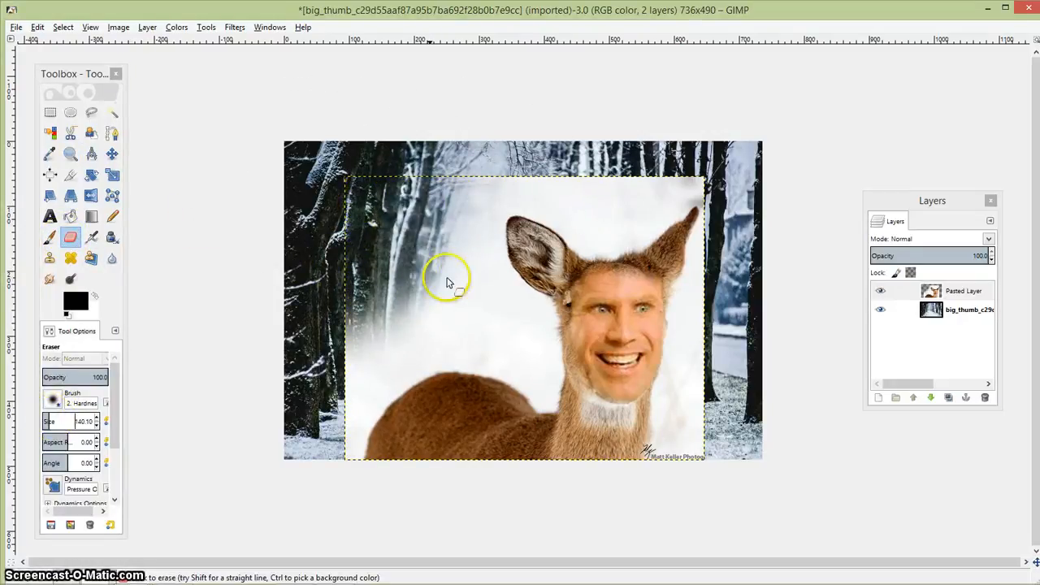
mouse_move(446, 278)
left_mouse_down()
mouse_move(468, 312)
mouse_move(462, 195)
mouse_move(471, 195)
mouse_move(502, 304)
mouse_move(535, 333)
mouse_move(534, 377)
mouse_move(505, 346)
mouse_move(440, 320)
mouse_move(382, 319)
mouse_move(426, 320)
mouse_move(329, 386)
mouse_move(337, 432)
left_mouse_up()
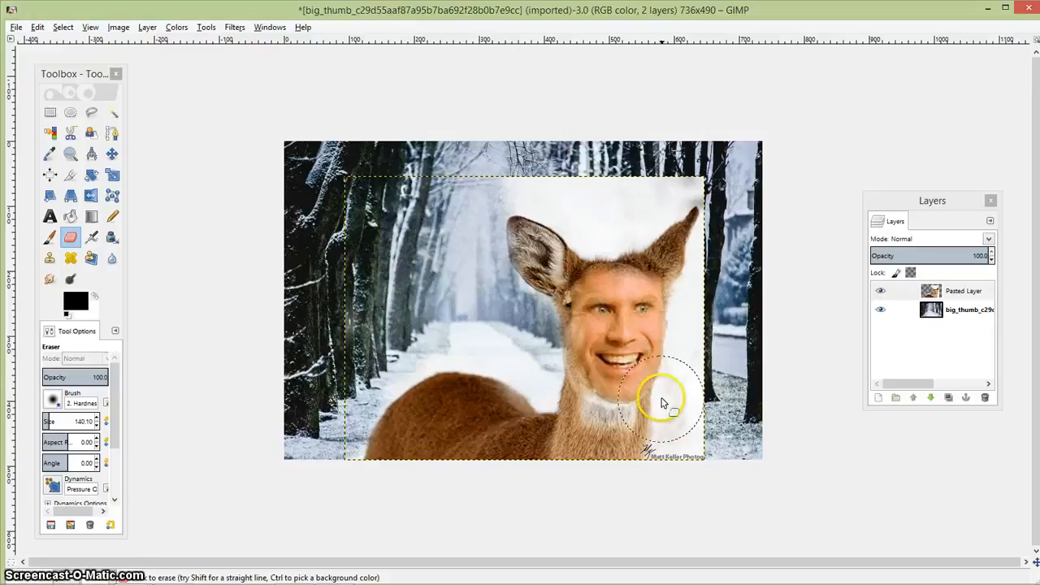
Try erasing the white background beside the deer's face and neck, undoing each stroke
mouse_move(699, 473)
left_mouse_down()
mouse_move(710, 381)
mouse_move(686, 479)
mouse_move(740, 311)
mouse_move(742, 271)
left_mouse_up()
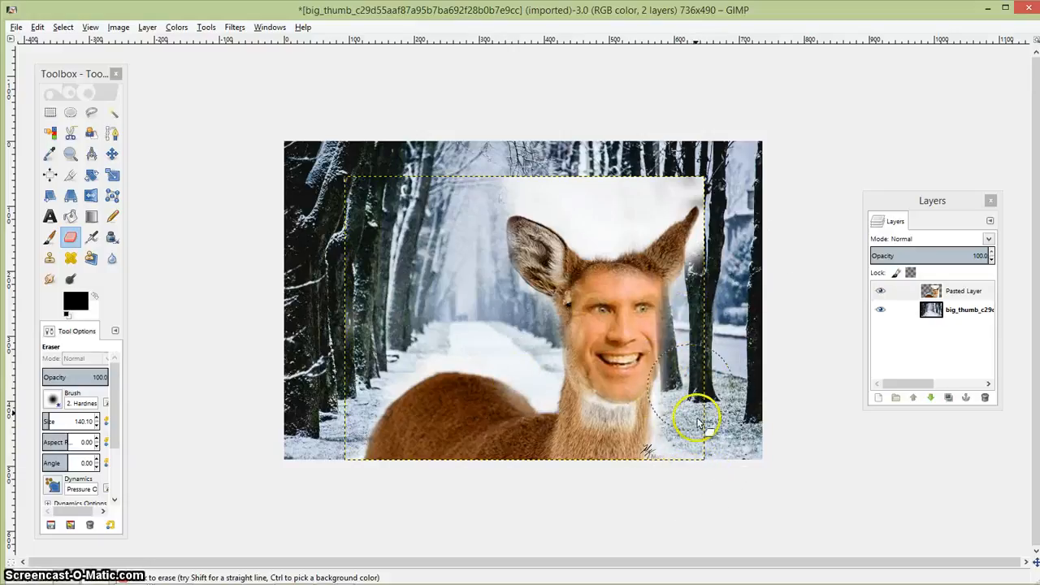
key("ctrl+z")
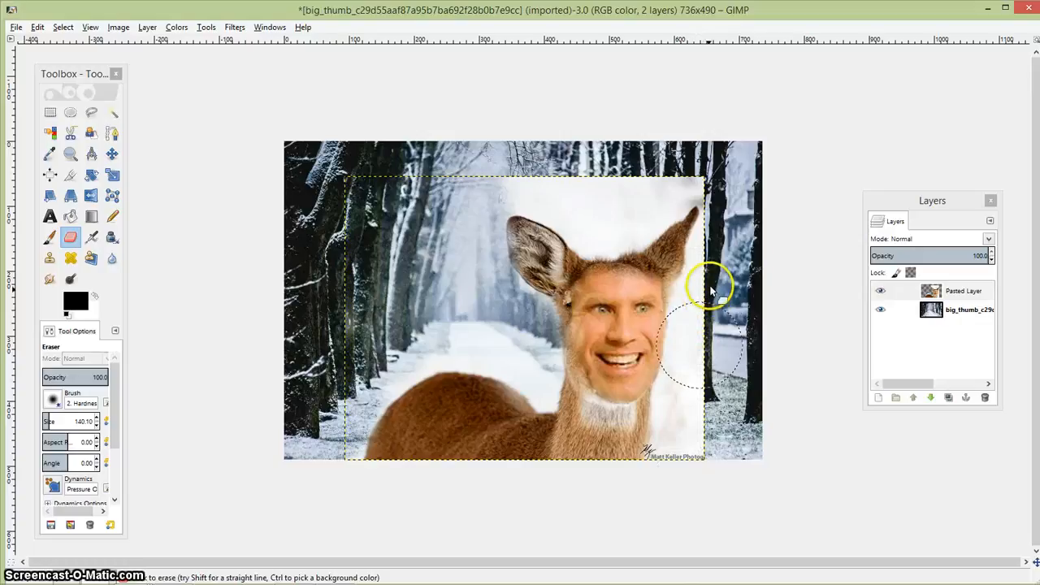
left_click_drag(708, 286, 694, 346)
key("ctrl+z")
Erase the white background beside the deer's face and neck and above its head around the ears
mouse_move(701, 296)
left_mouse_down()
mouse_move(684, 373)
mouse_move(696, 509)
left_mouse_up()
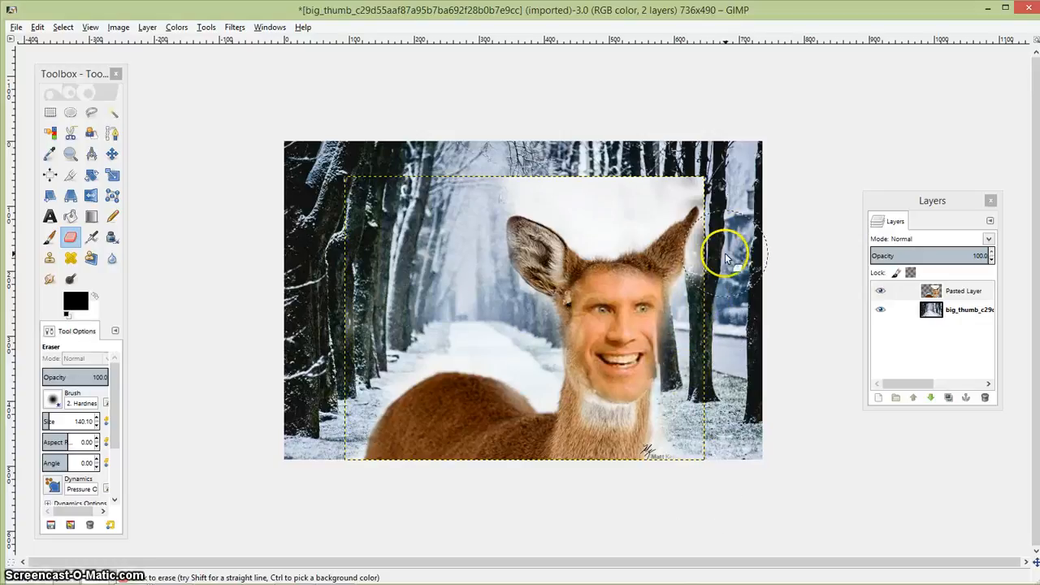
mouse_move(704, 170)
left_mouse_down()
mouse_move(669, 174)
mouse_move(612, 217)
mouse_move(580, 197)
mouse_move(429, 167)
mouse_move(470, 161)
mouse_move(611, 221)
mouse_move(669, 191)
left_mouse_up()
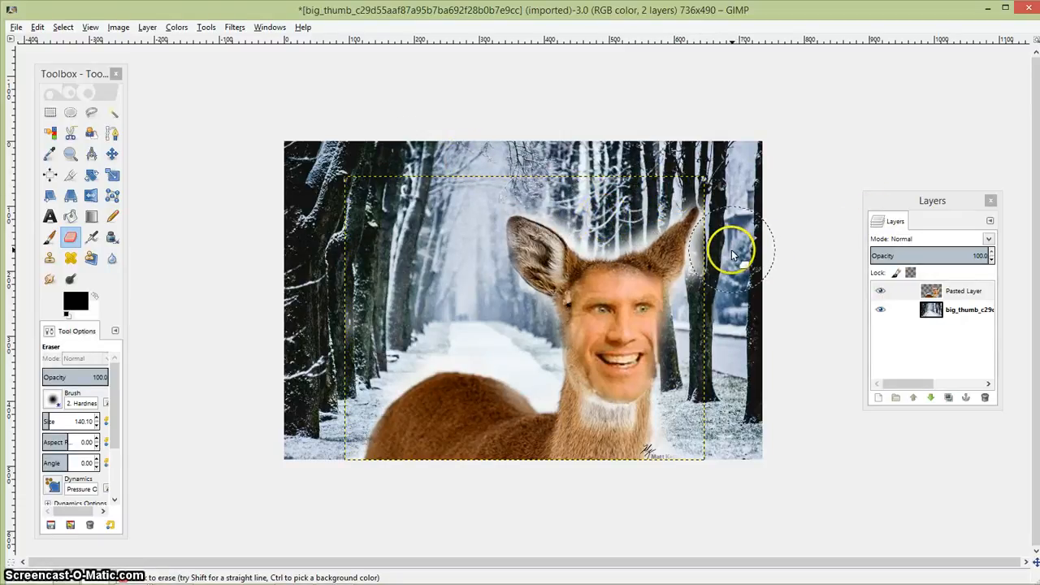
Paint a black test stroke among the trees on the forest layer with the Paintbrush at size 141.36
left_click(964, 314)
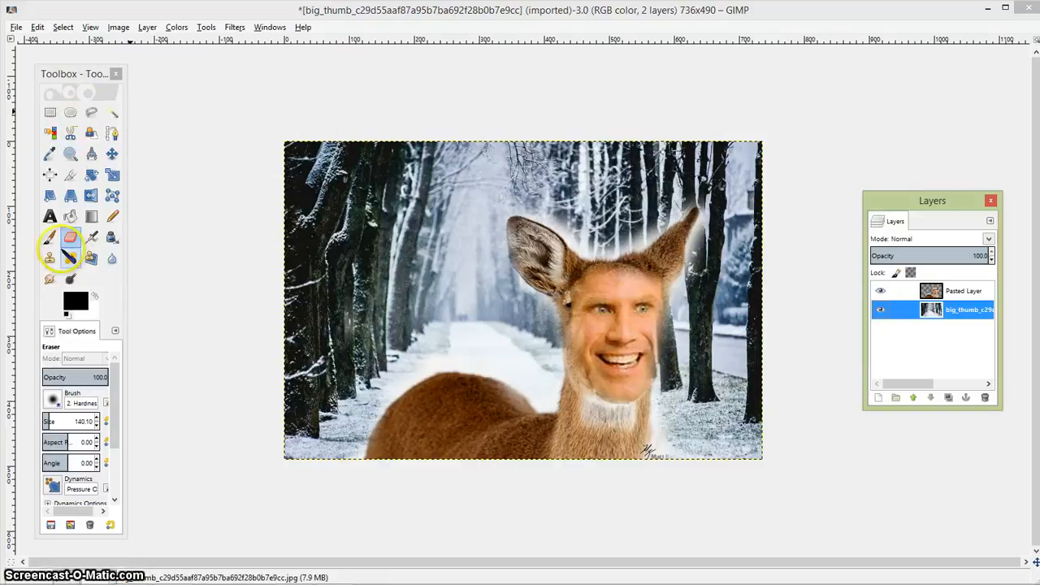
left_click(49, 237)
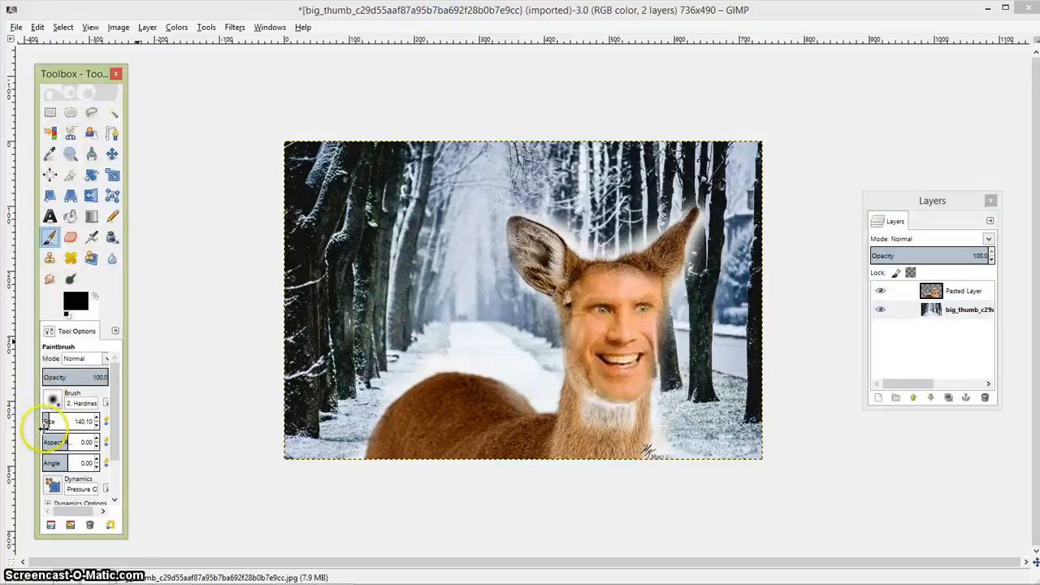
left_click(77, 302)
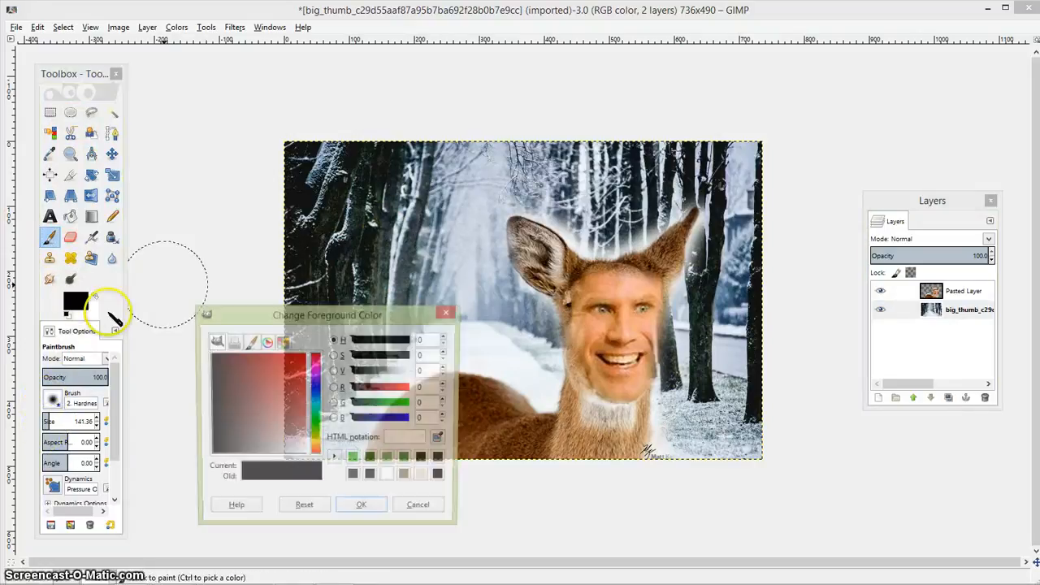
left_click(418, 505)
left_click_drag(453, 199, 365, 345)
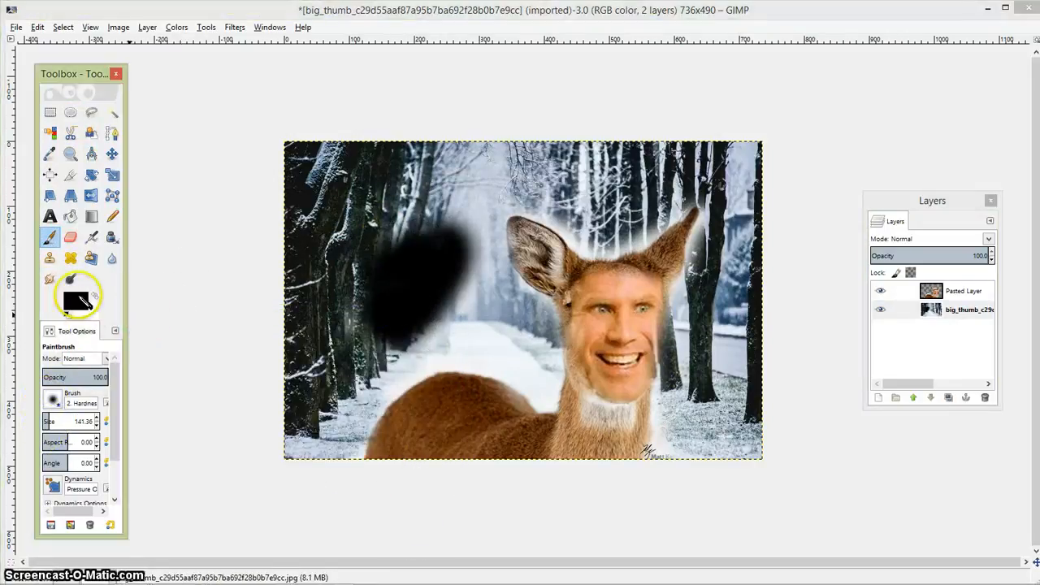
Set the foreground colour to red (b01111), paint a test stroke over the black one, and undo both strokes
left_click(76, 305)
left_click(274, 363)
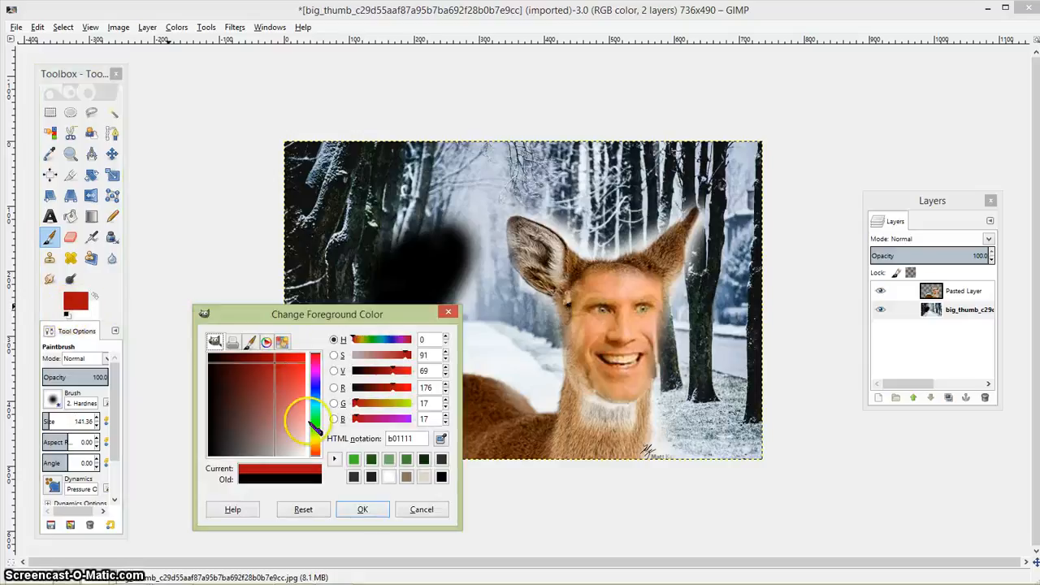
left_click(362, 509)
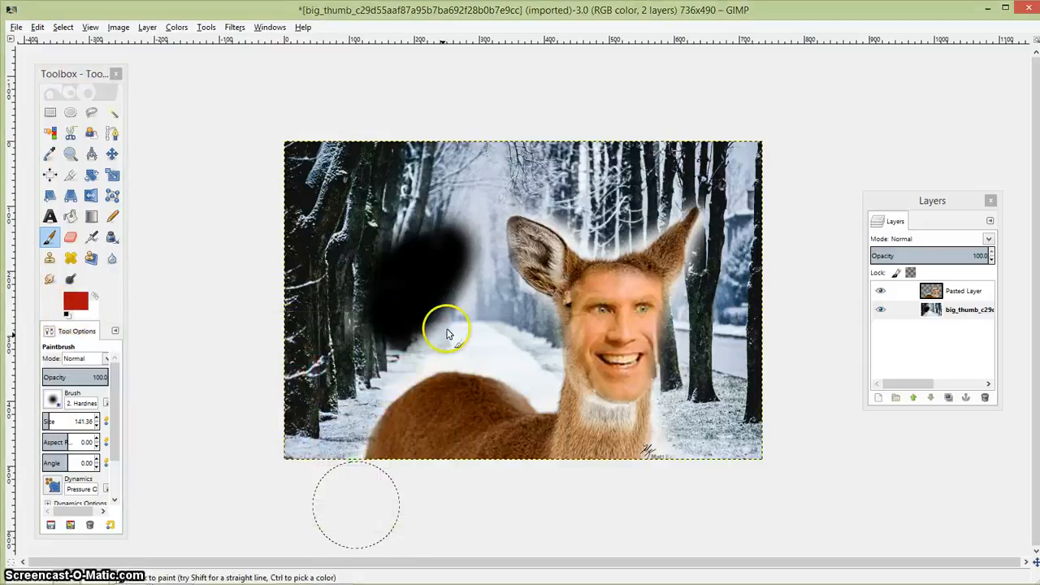
mouse_move(446, 333)
left_mouse_down()
mouse_move(432, 300)
mouse_move(488, 295)
left_mouse_up()
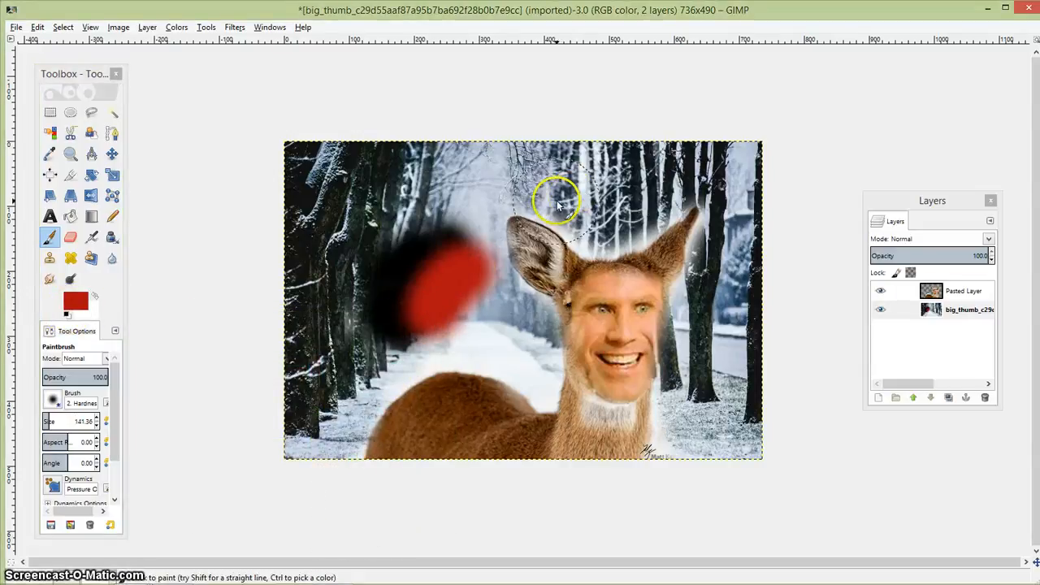
key("ctrl+z")
key("ctrl+z")
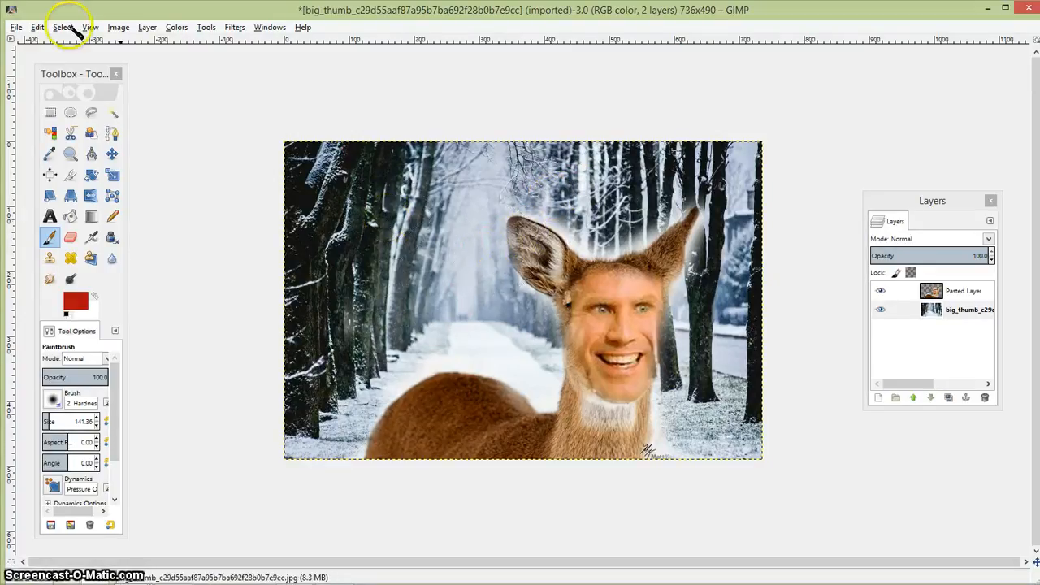
Export the composite to the Desktop as "elf on deer in forest.jpg" with JPEG quality 90
left_click(18, 28)
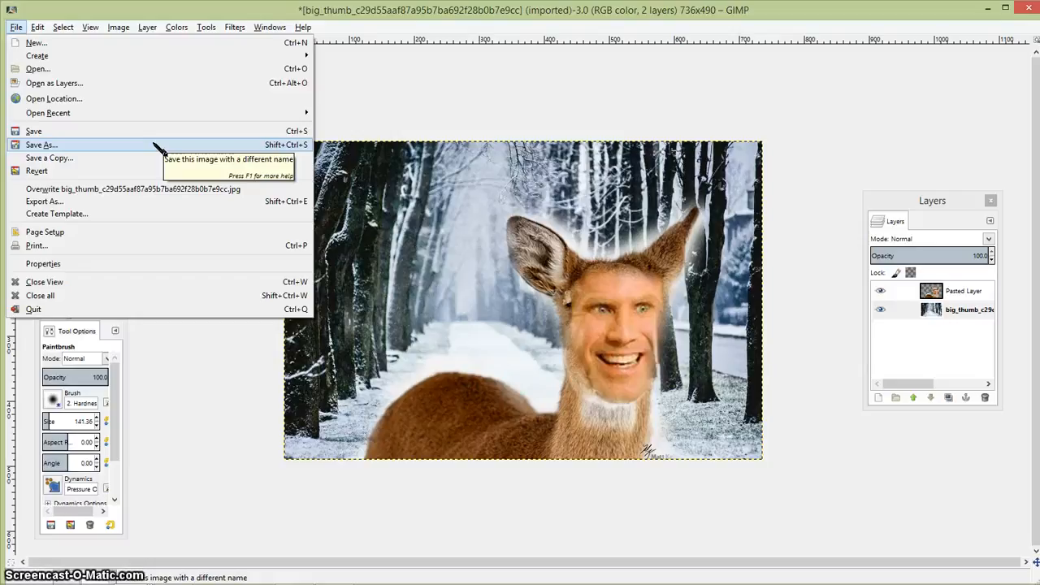
left_click(145, 201)
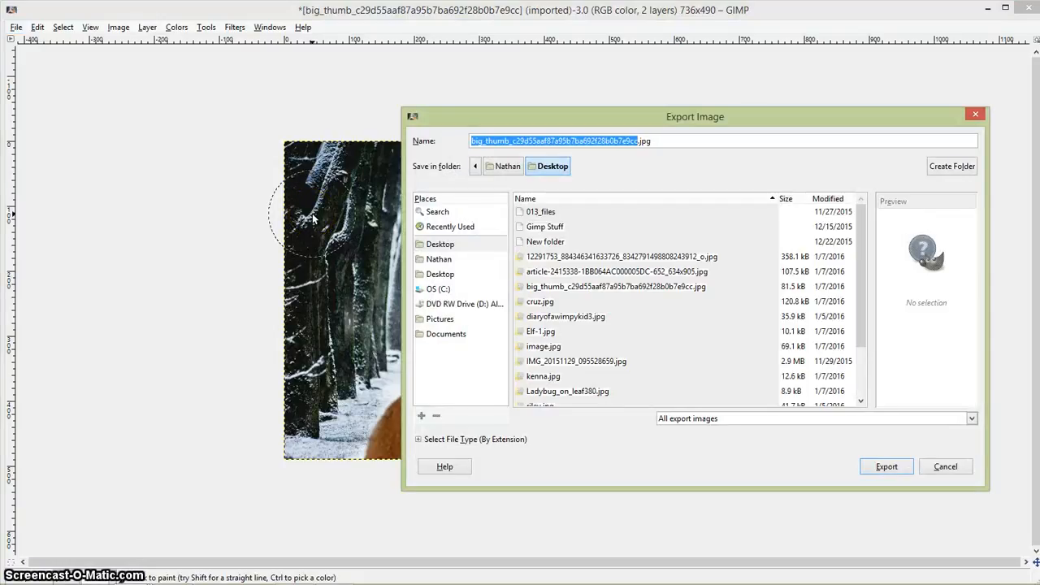
type("elf on ")
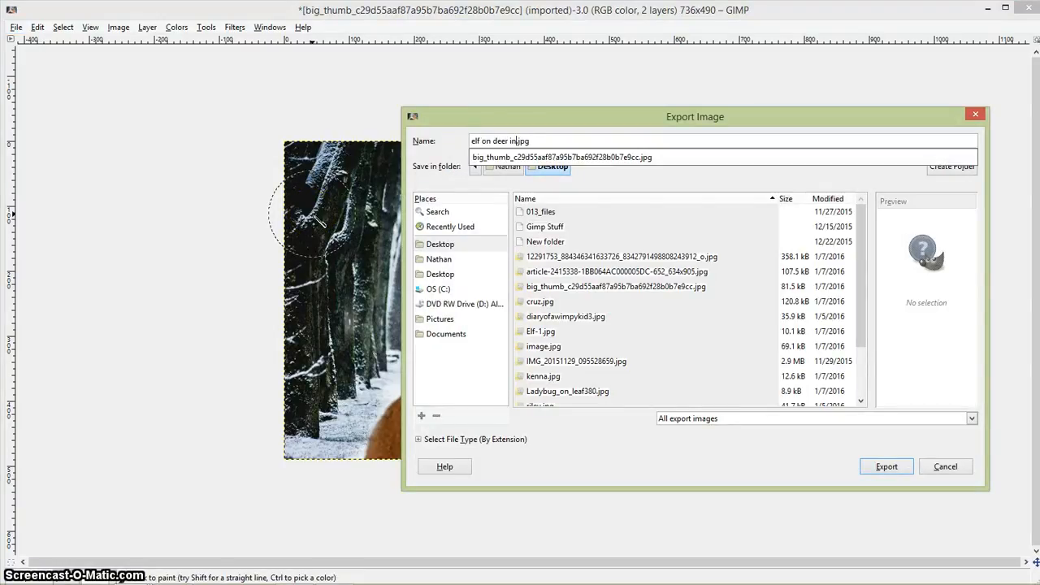
type("deer in forest")
key("Return")
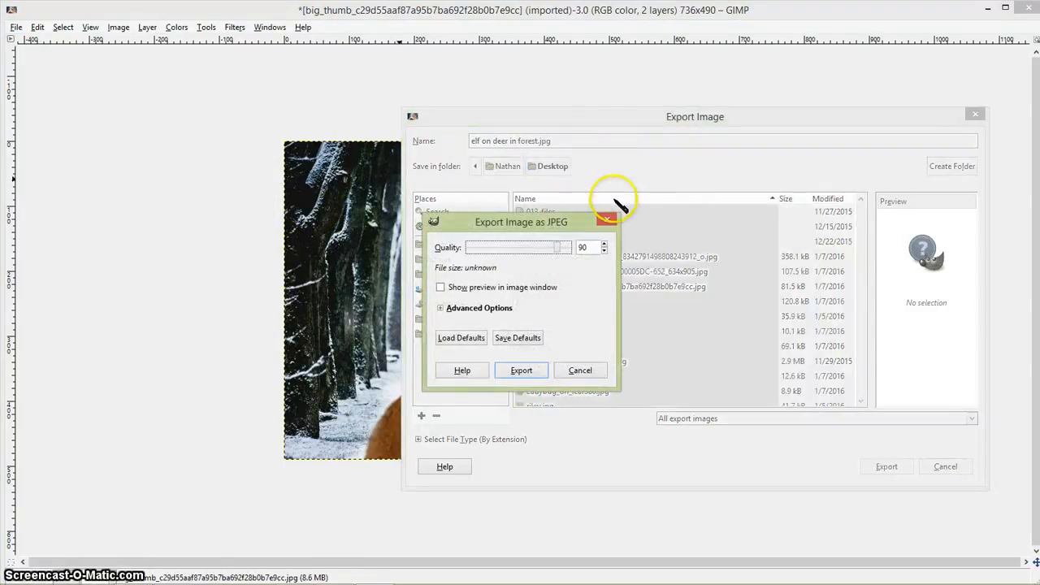
left_click(523, 370)
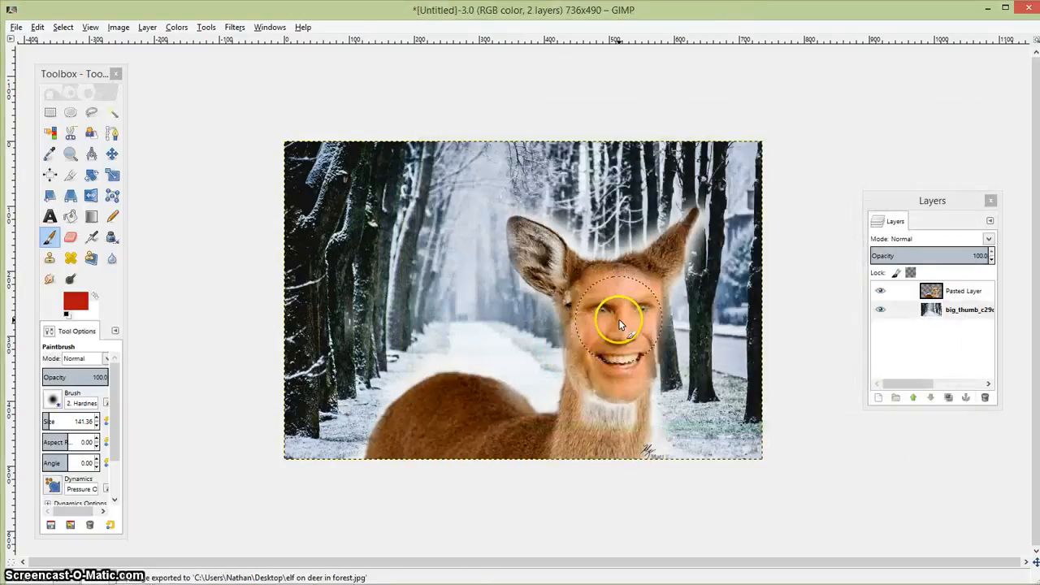